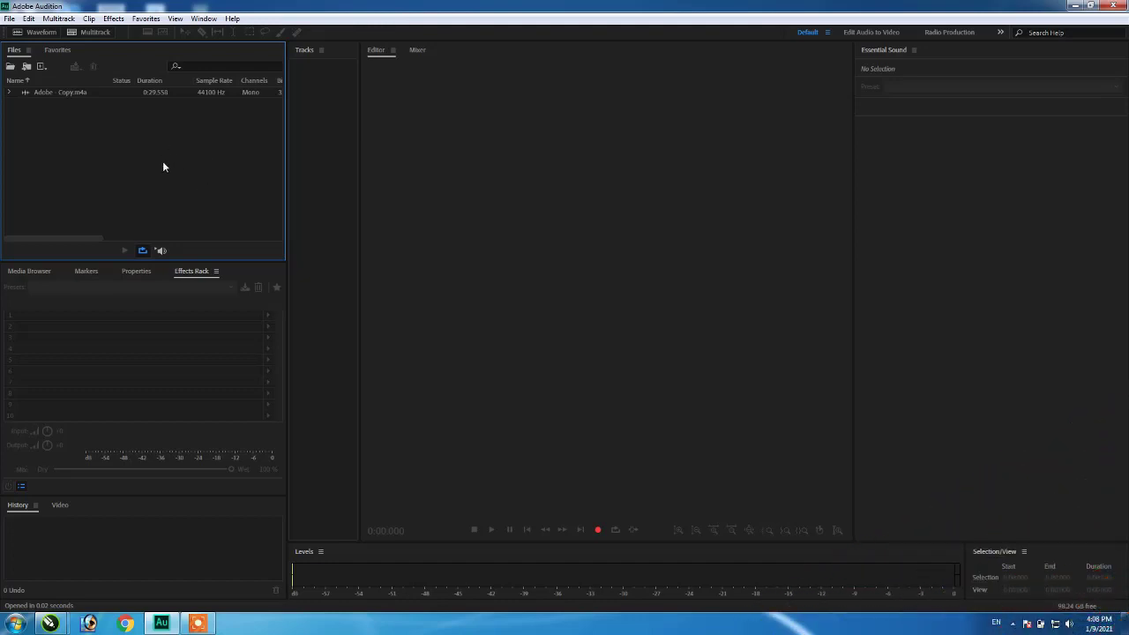
# Step: Open Adobe - Copy.m4a for waveform editing and listen to roughly its first 17 seconds
pyautogui.rightClick(138, 93)
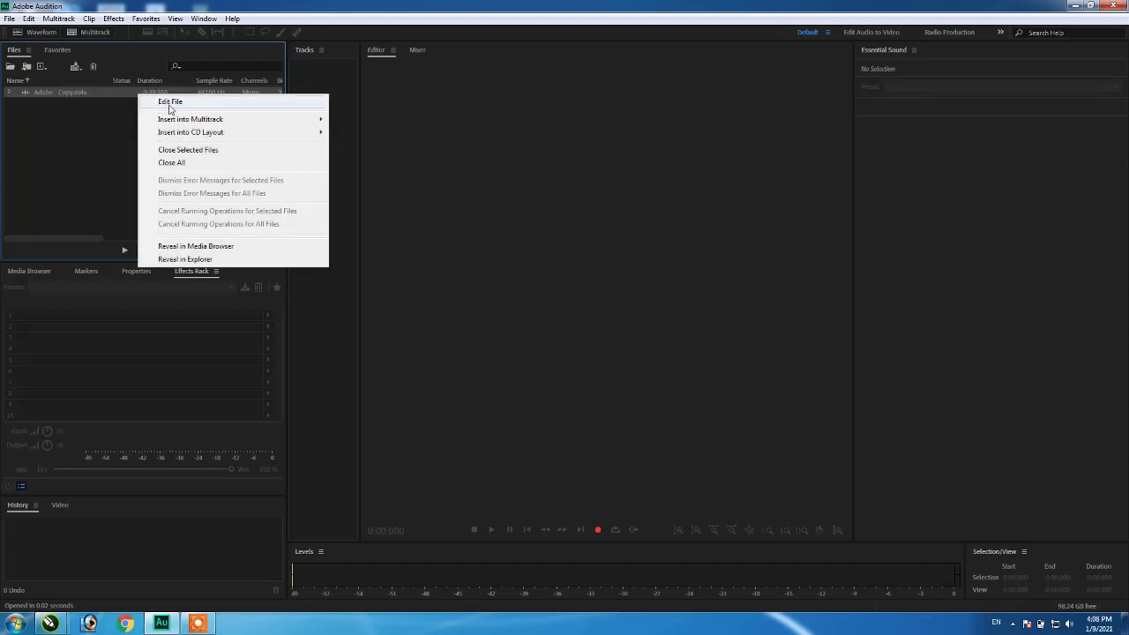
pyautogui.click(91, 122)
pyautogui.rightClick(128, 95)
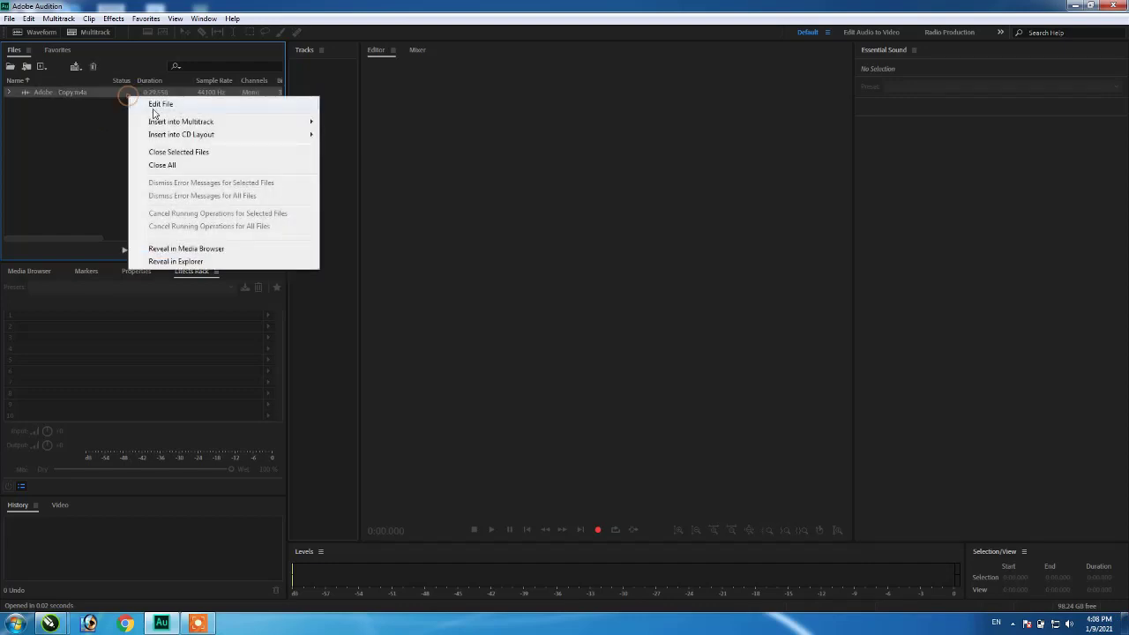
pyautogui.click(152, 101)
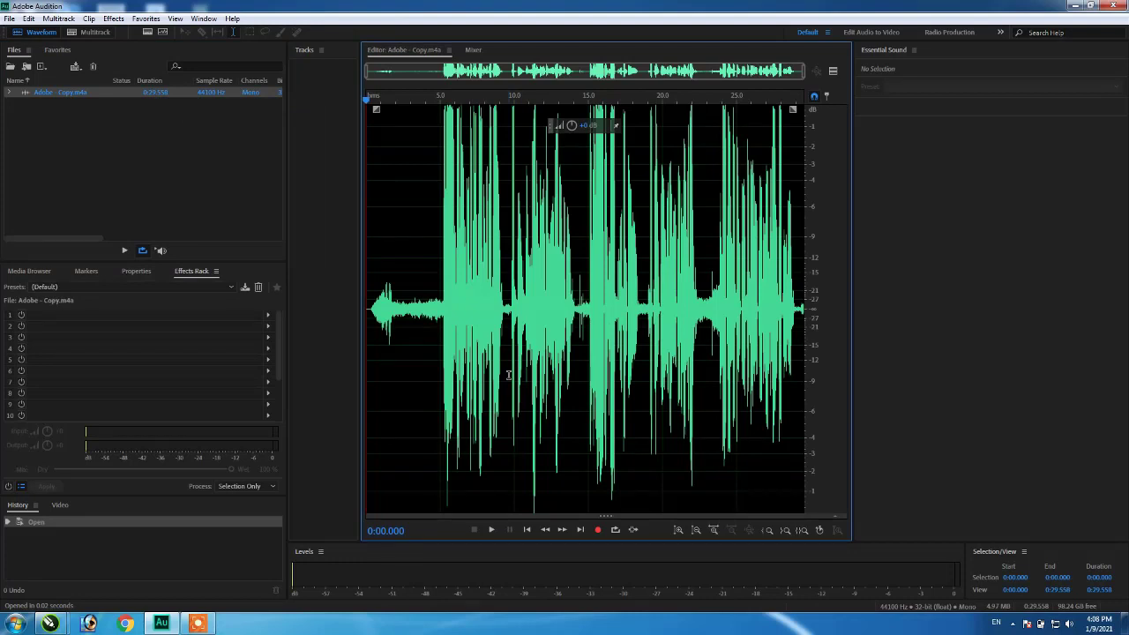
pyautogui.click(491, 530)
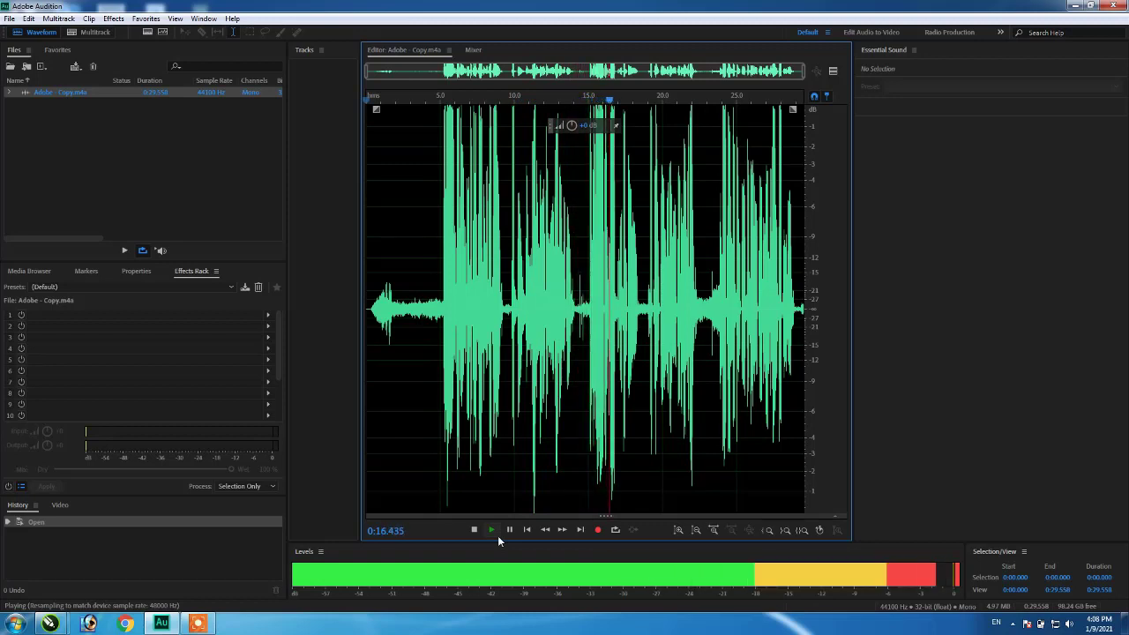
pyautogui.press('space')
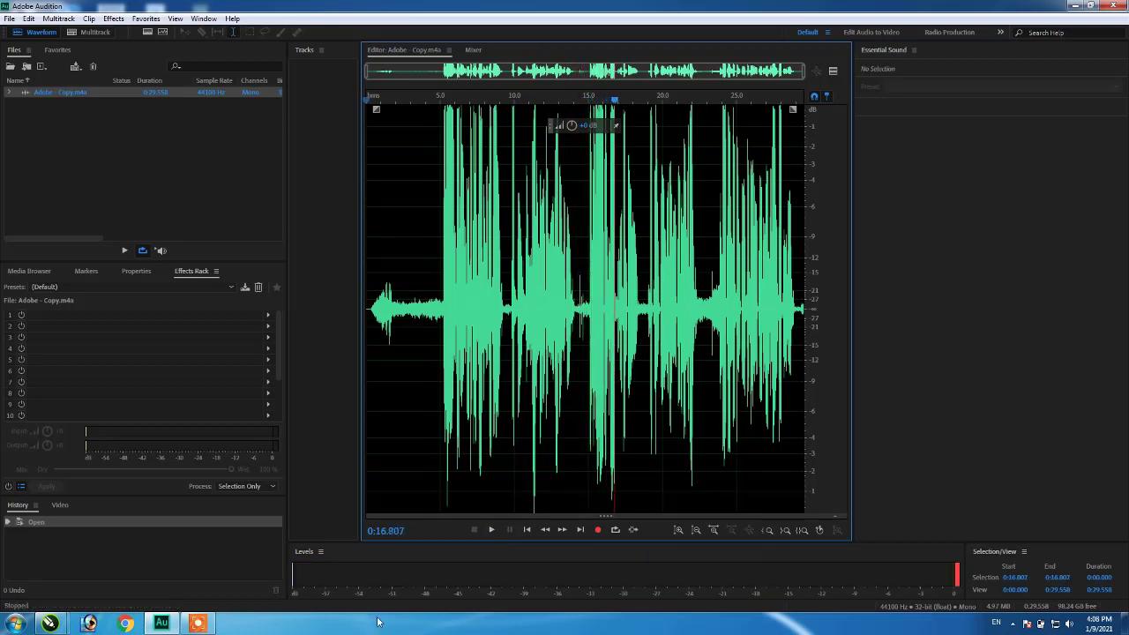
# Step: Play the Adobe recording from the desktop's Bluetooth folder at a raised volume in Windows Media Player, and return to Adobe Audition
pyautogui.click(1075, 6)
pyautogui.doubleClick(66, 84)
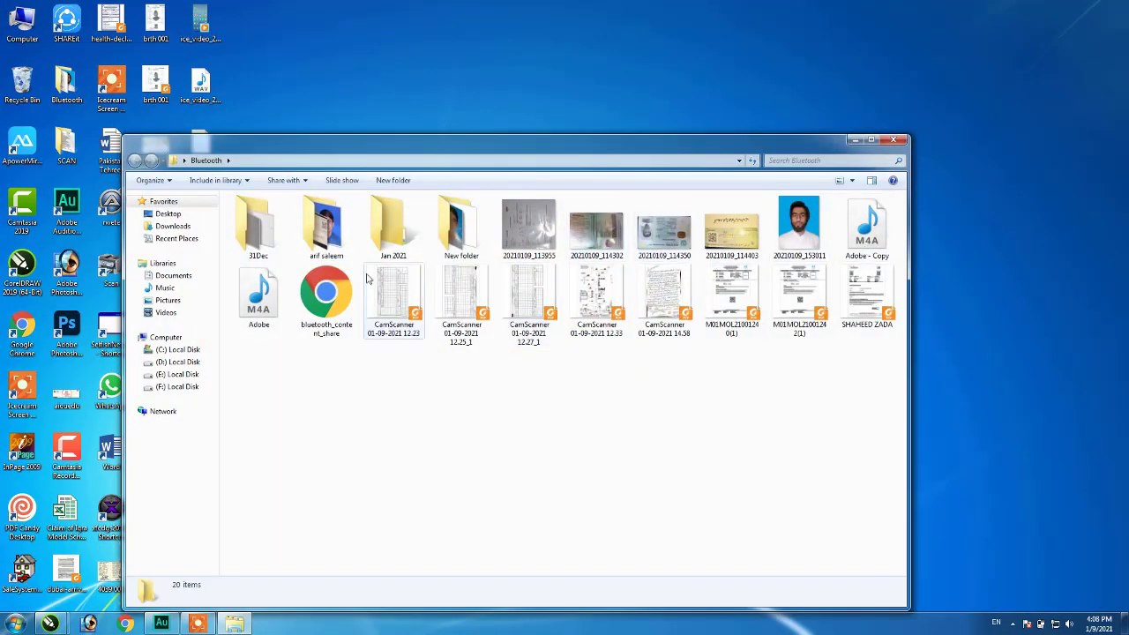
pyautogui.click(269, 300)
pyautogui.doubleClick(269, 299)
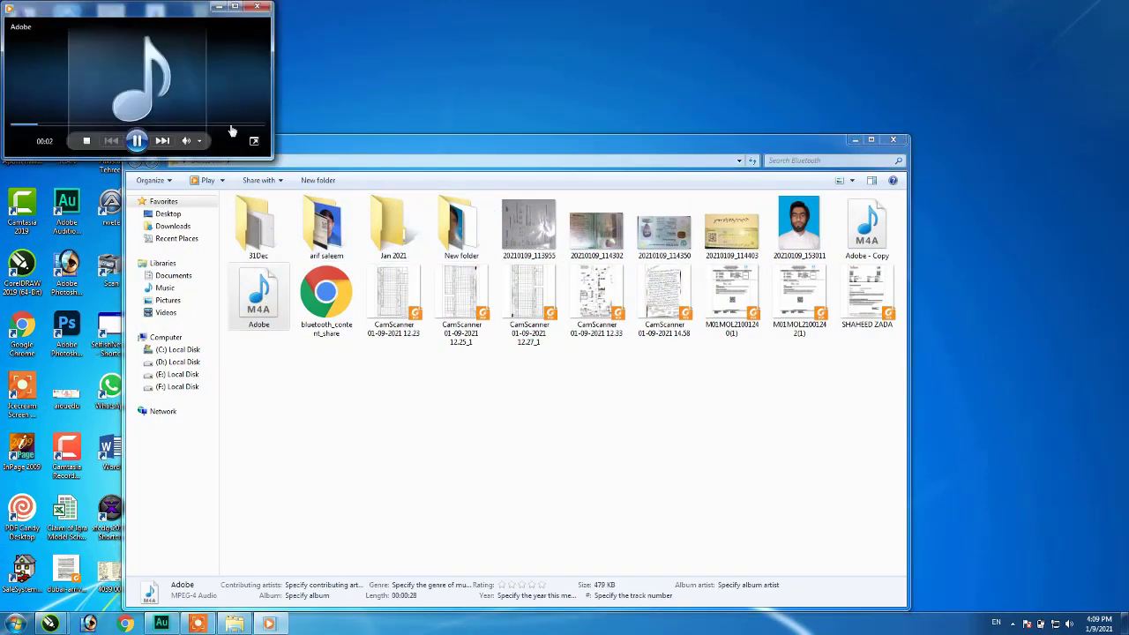
pyautogui.click(234, 7)
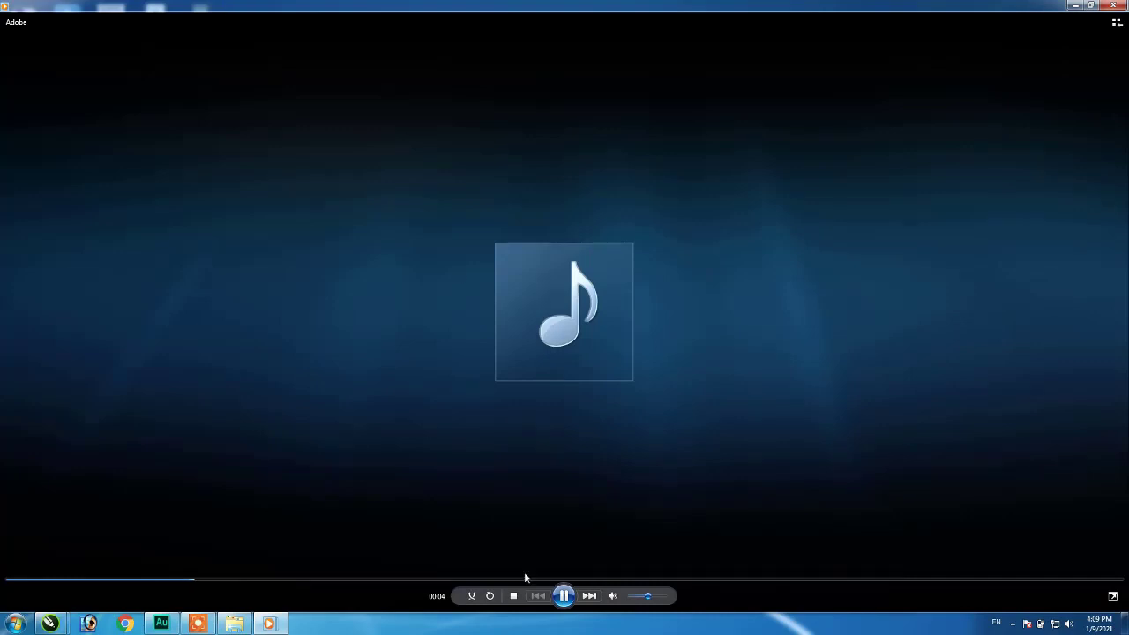
pyautogui.click(664, 597)
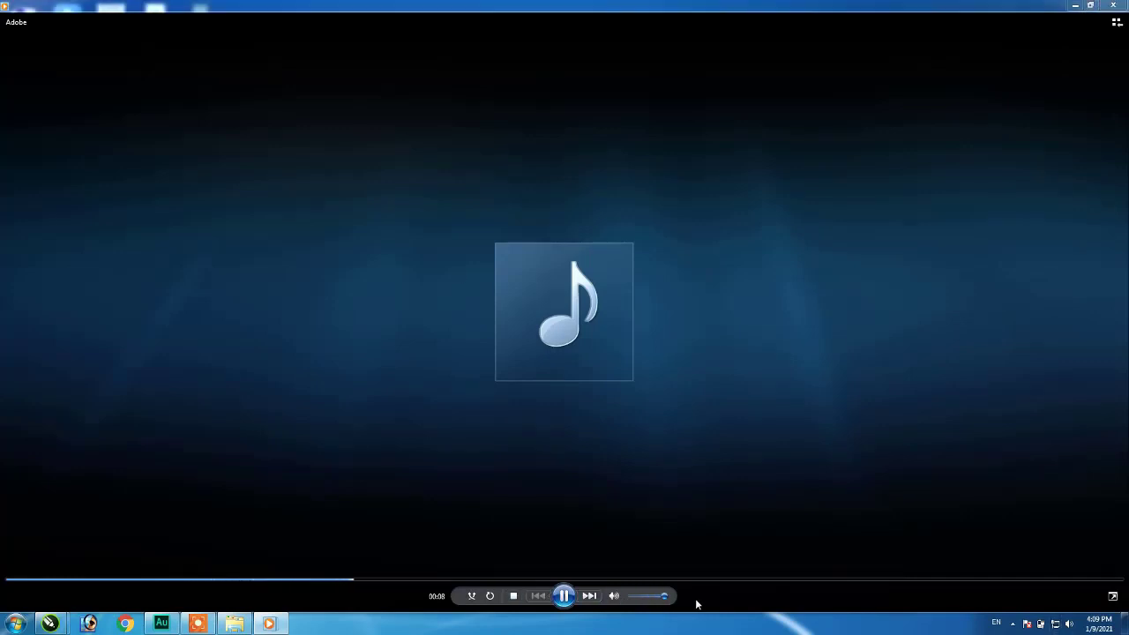
pyautogui.click(1111, 6)
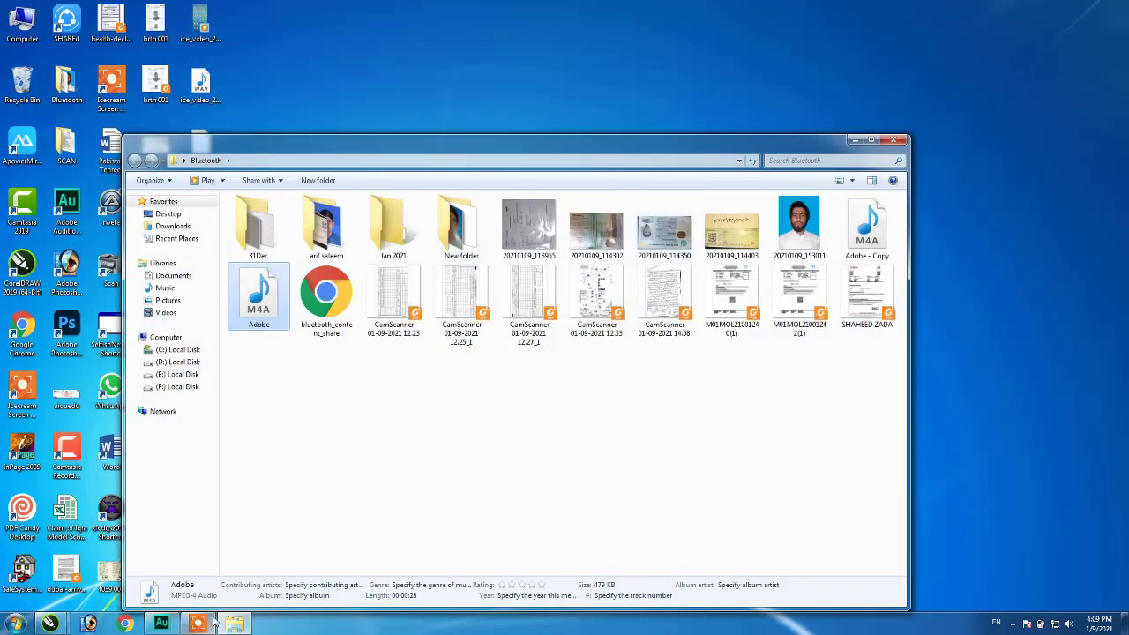
pyautogui.click(161, 624)
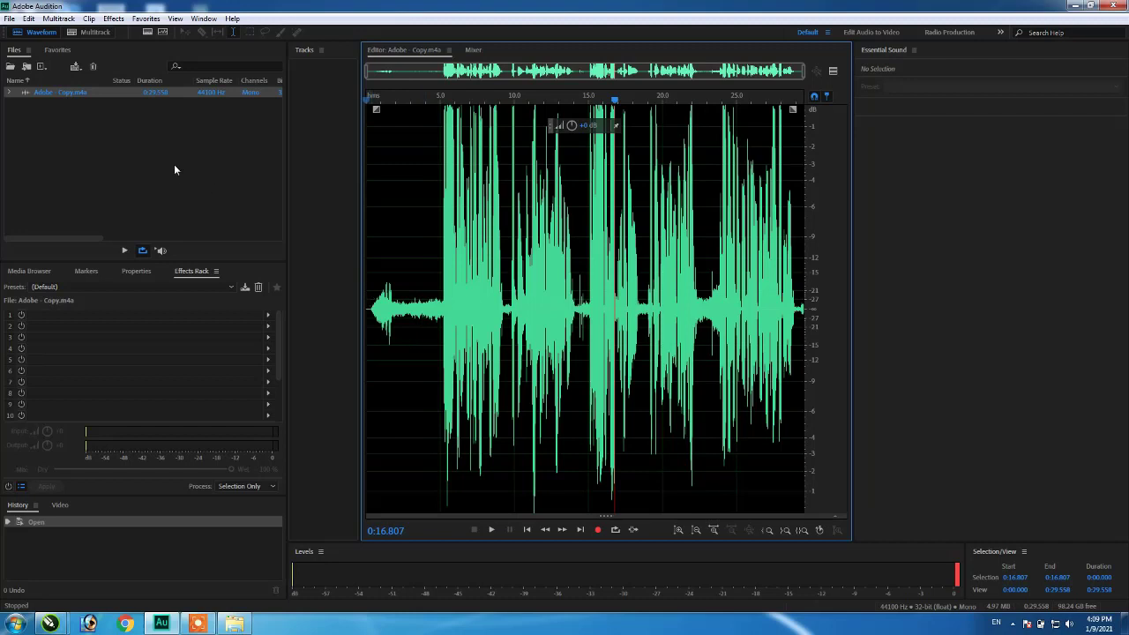
# Step: Close all open files and reopen Adobe - Copy.m4a from the Bluetooth folder on the Desktop
pyautogui.rightClick(156, 94)
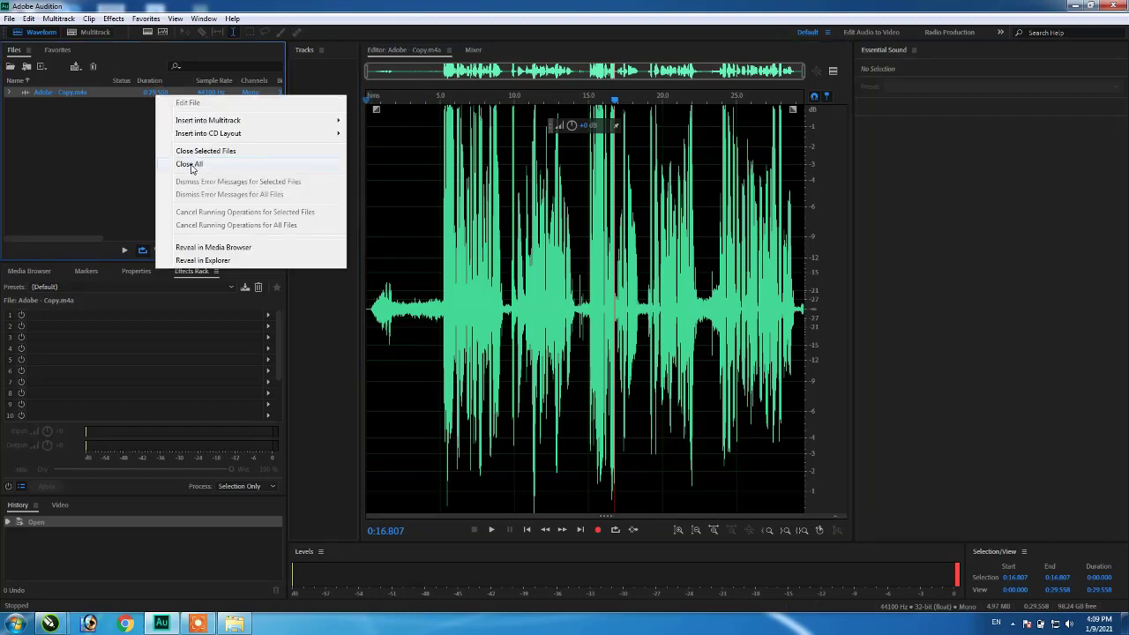
pyautogui.click(190, 165)
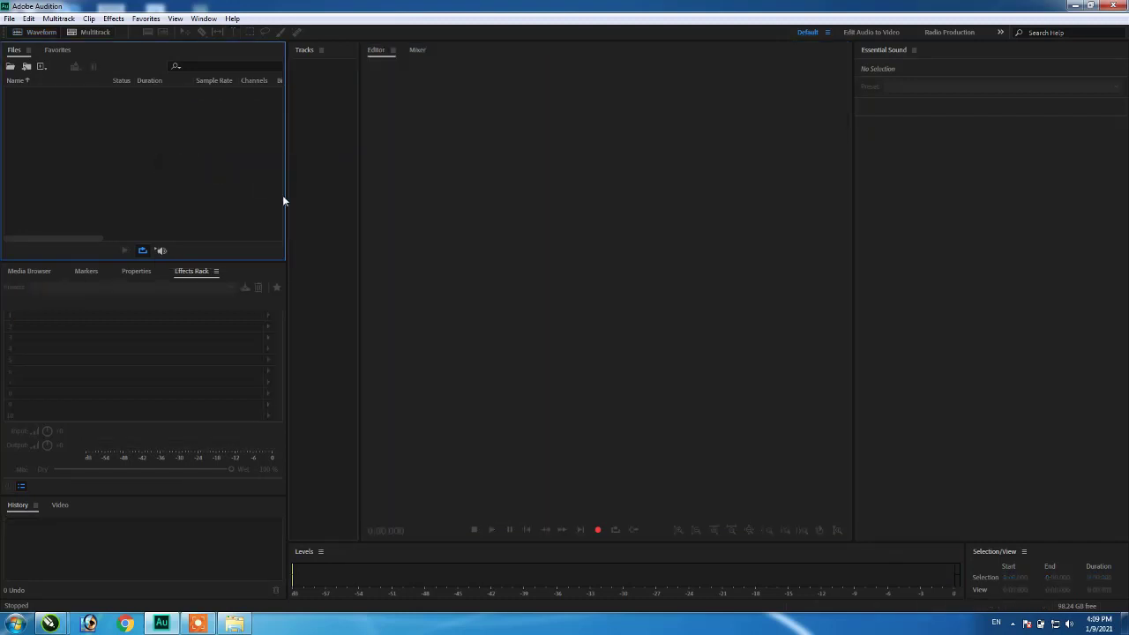
pyautogui.click(12, 68)
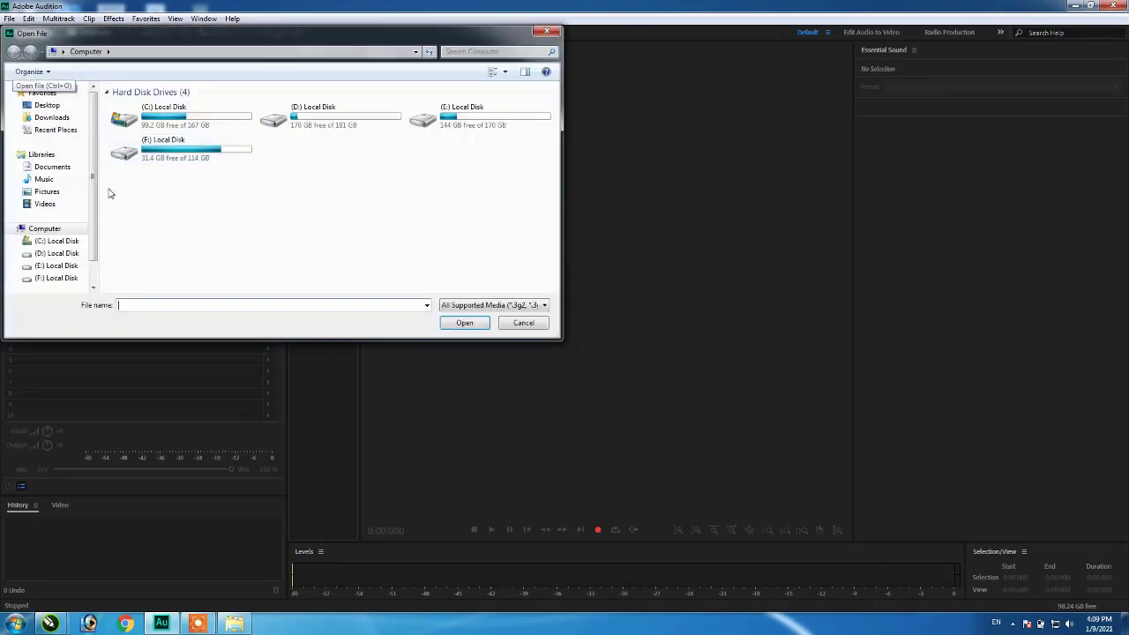
pyautogui.click(47, 105)
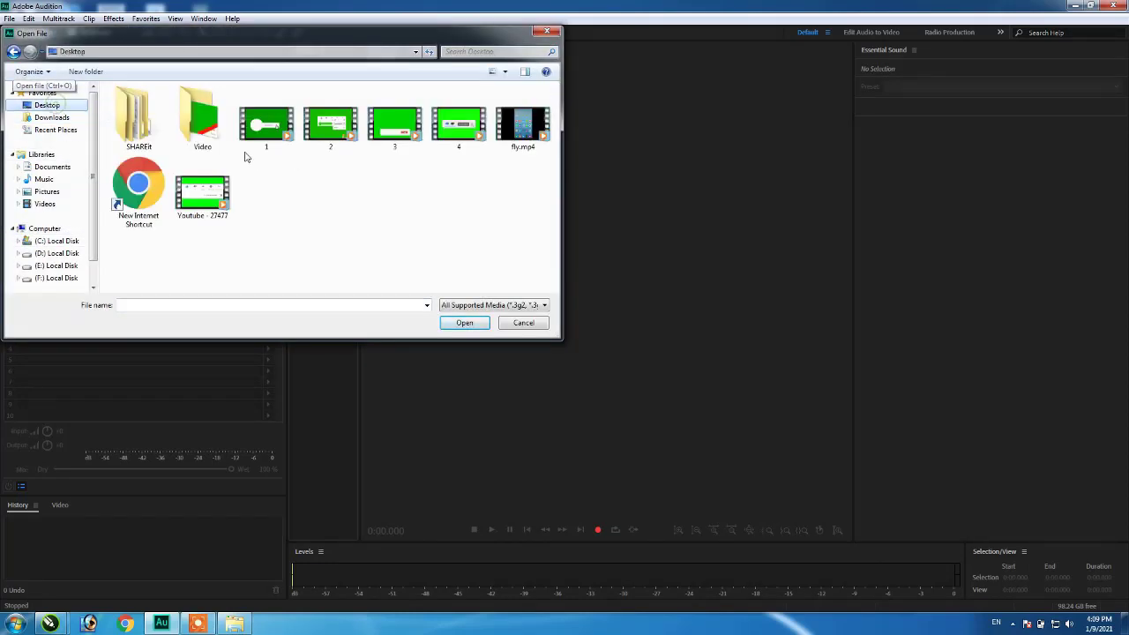
pyautogui.doubleClick(304, 123)
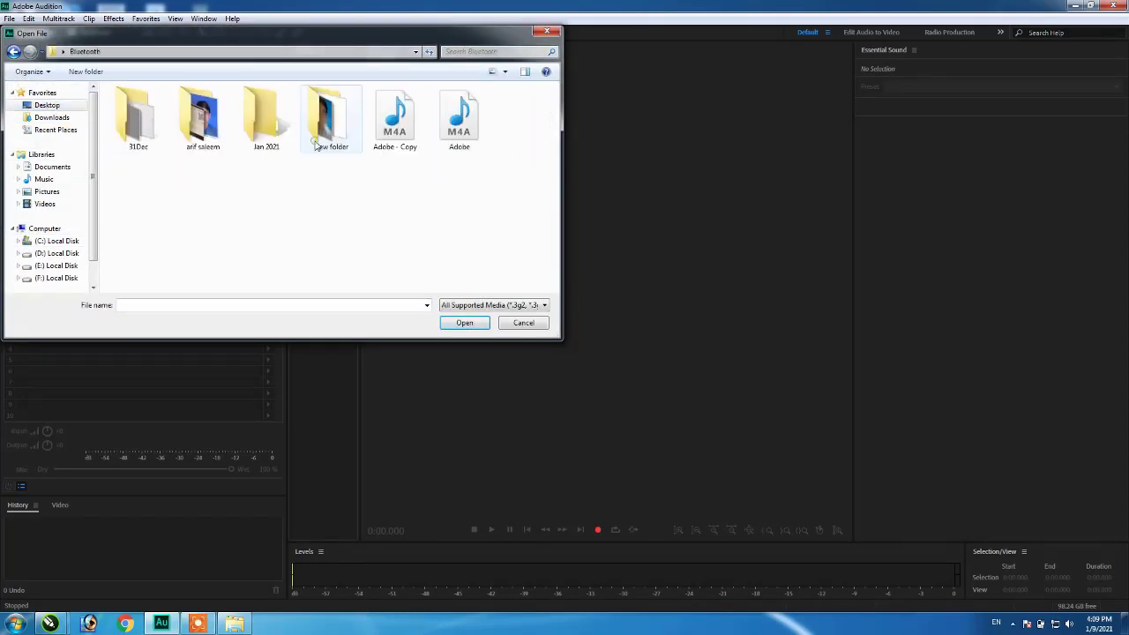
pyautogui.doubleClick(392, 148)
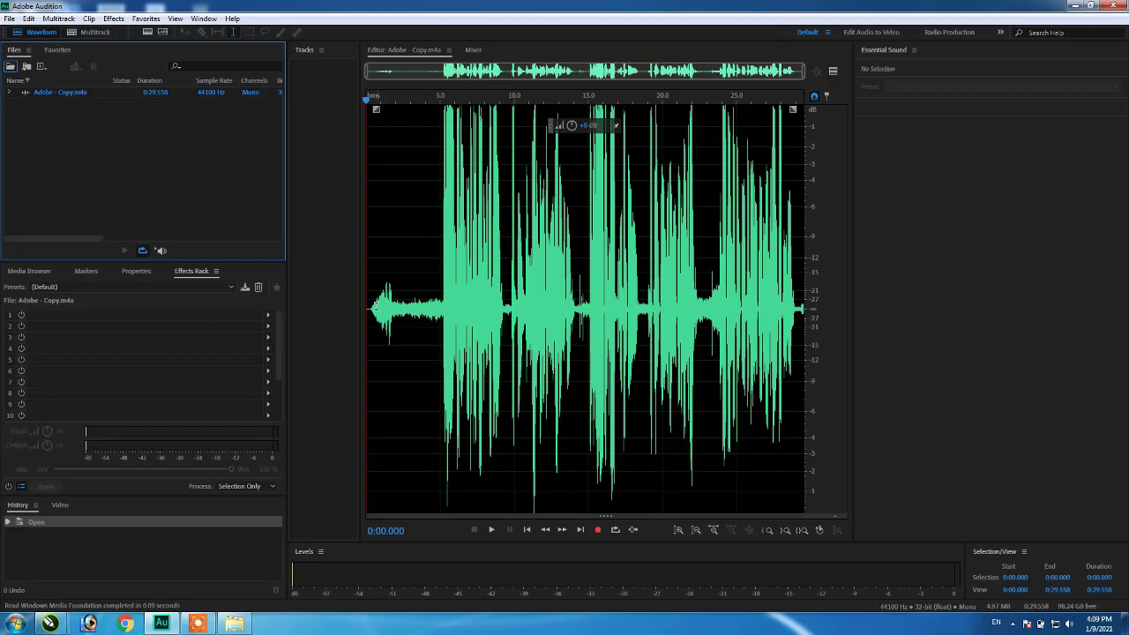
# Step: Select the noise-only section before the speech begins, from about 0.34 s to 5.02 s in the waveform
pyautogui.moveTo(376, 309); pyautogui.dragTo(430, 321)
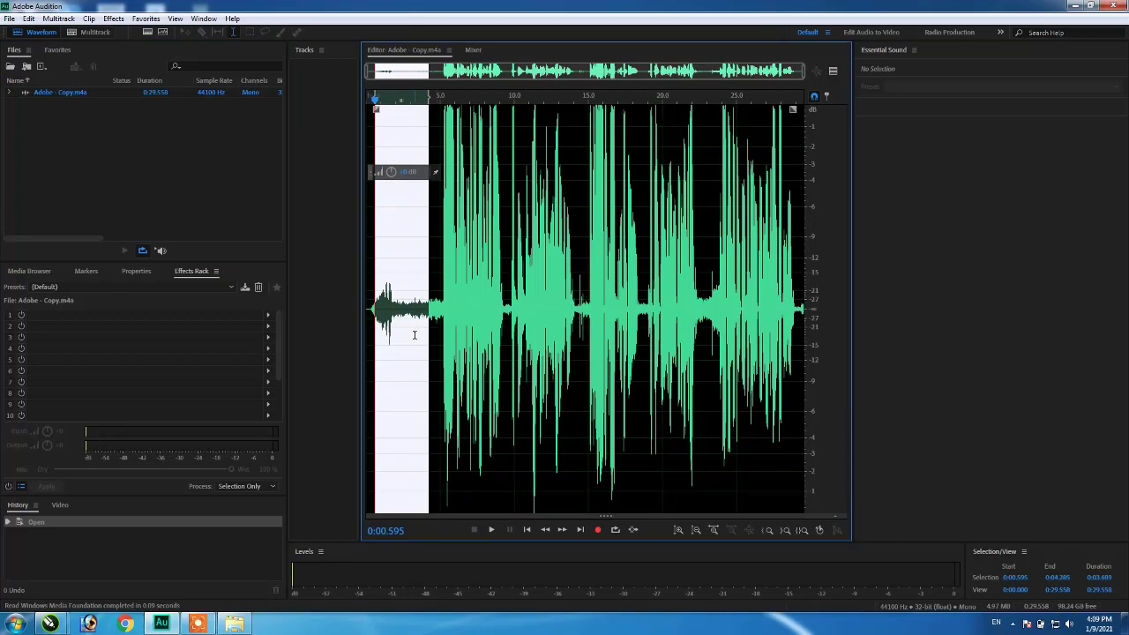
pyautogui.click(714, 530)
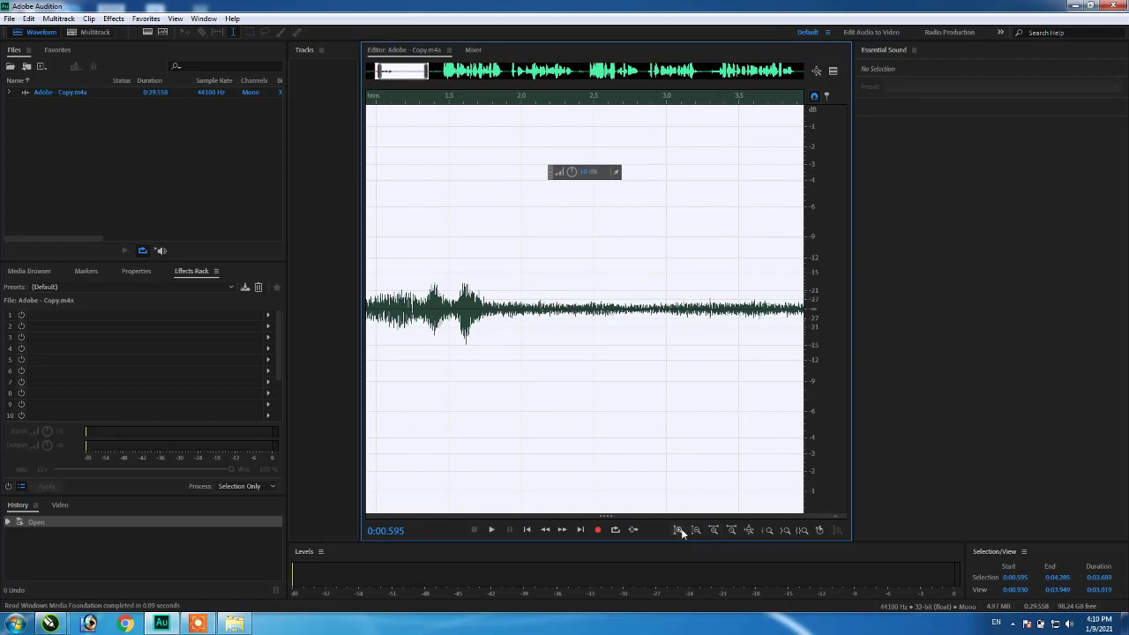
pyautogui.click(729, 531)
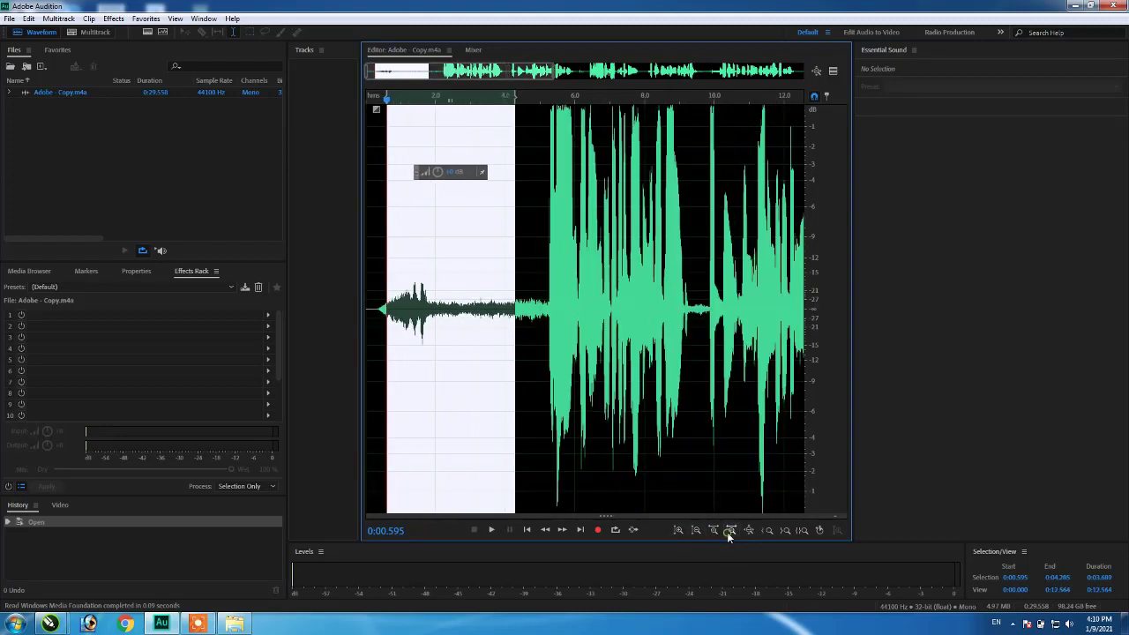
pyautogui.click(728, 531)
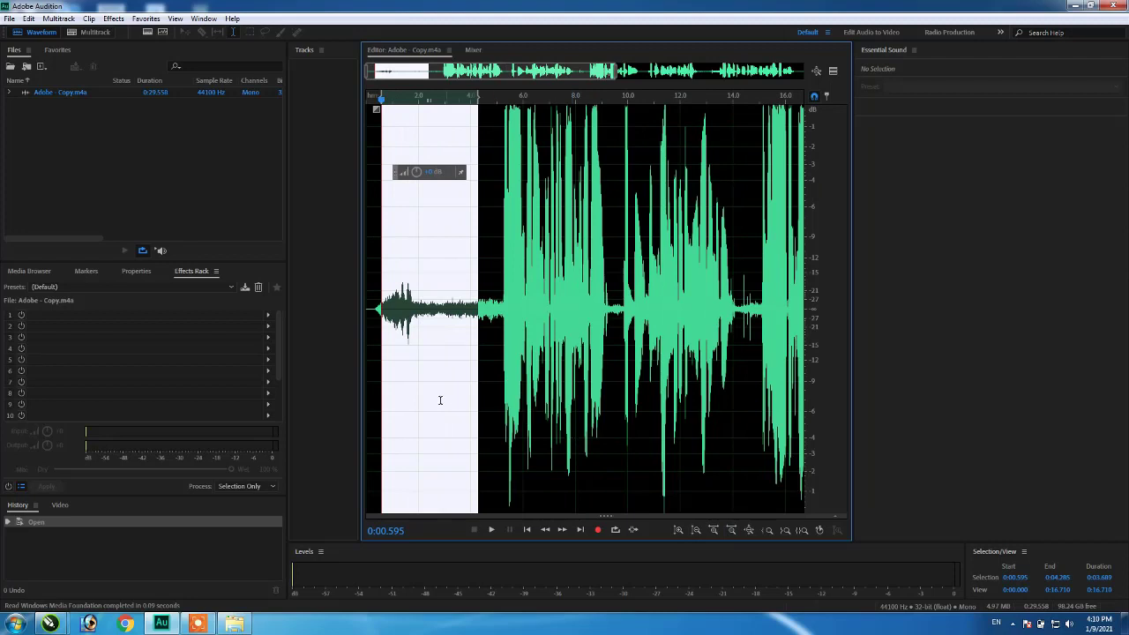
pyautogui.click(482, 344)
pyautogui.moveTo(499, 309); pyautogui.dragTo(366, 324)
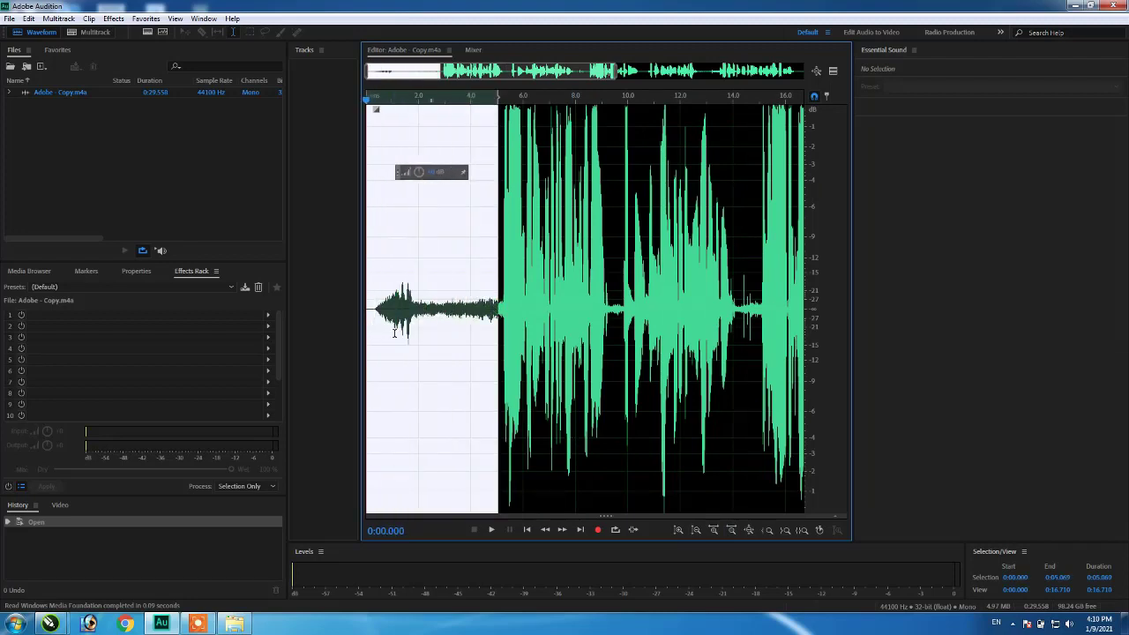
pyautogui.click(488, 314)
pyautogui.moveTo(497, 309); pyautogui.dragTo(373, 308)
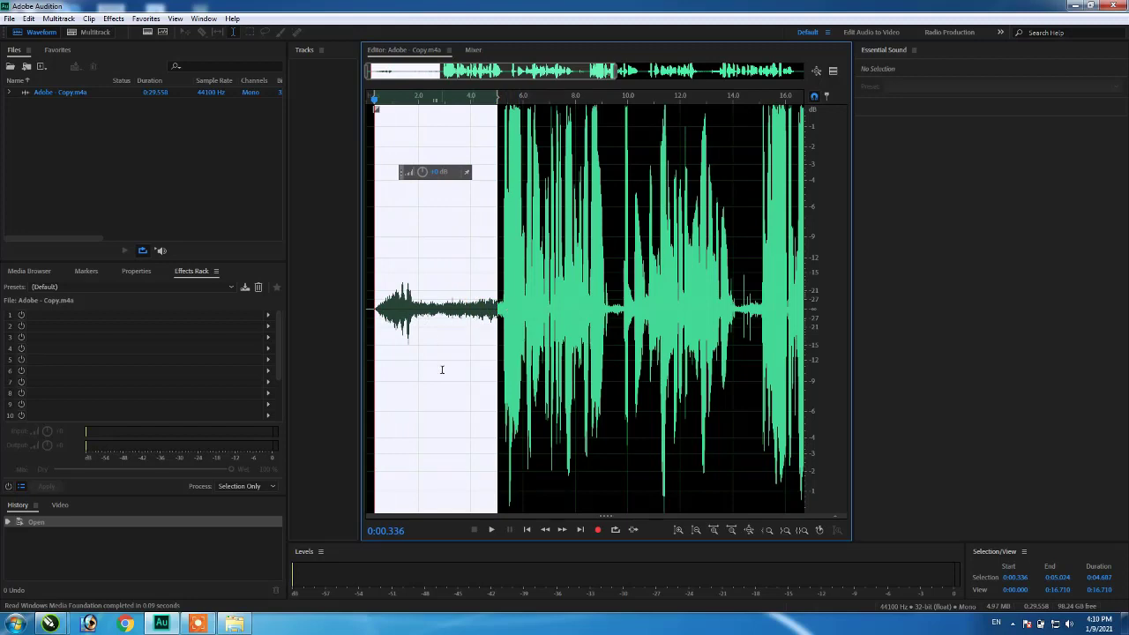
# Step: Start the Noise Reduction (process) effect and capture a noise print from the selected section
pyautogui.click(114, 18)
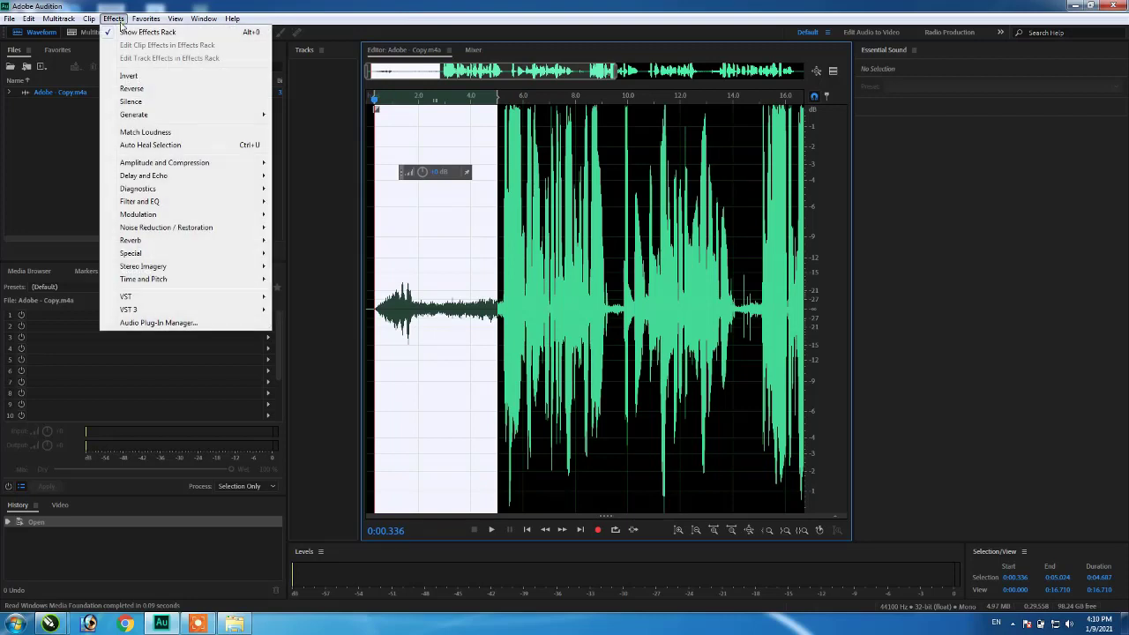
pyautogui.moveTo(193, 233)
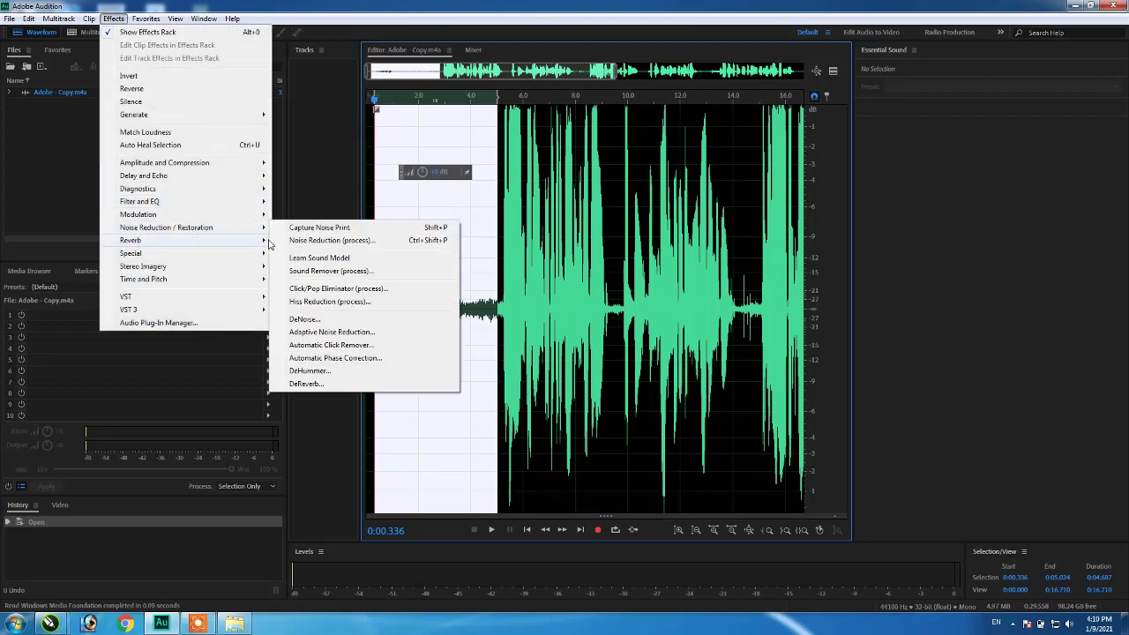
pyautogui.click(344, 244)
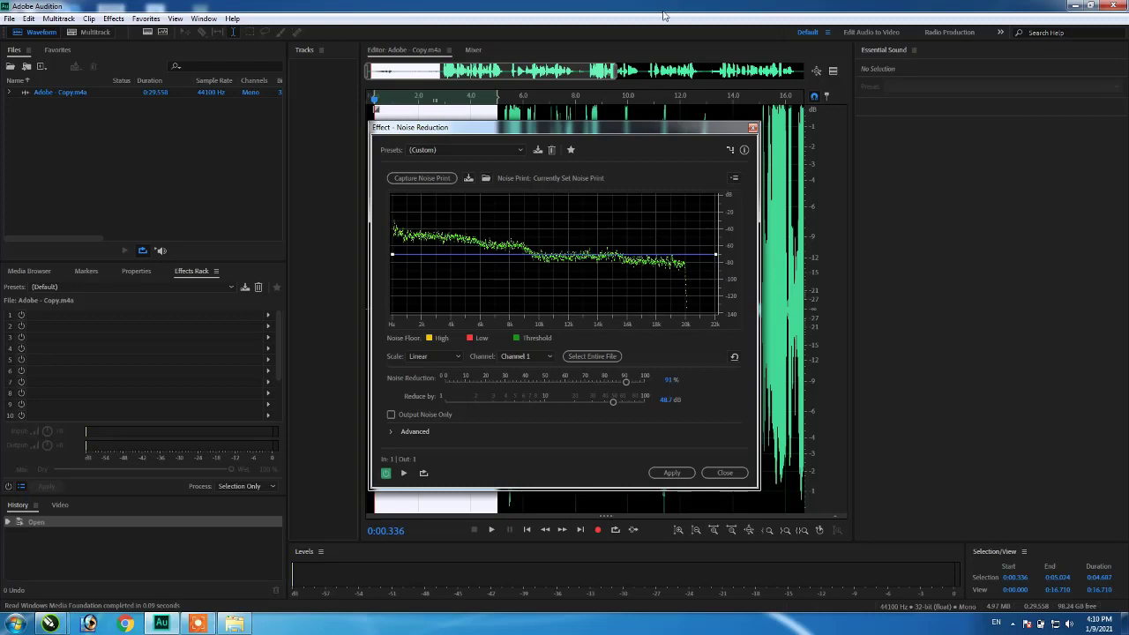
pyautogui.moveTo(584, 131); pyautogui.dragTo(602, 131)
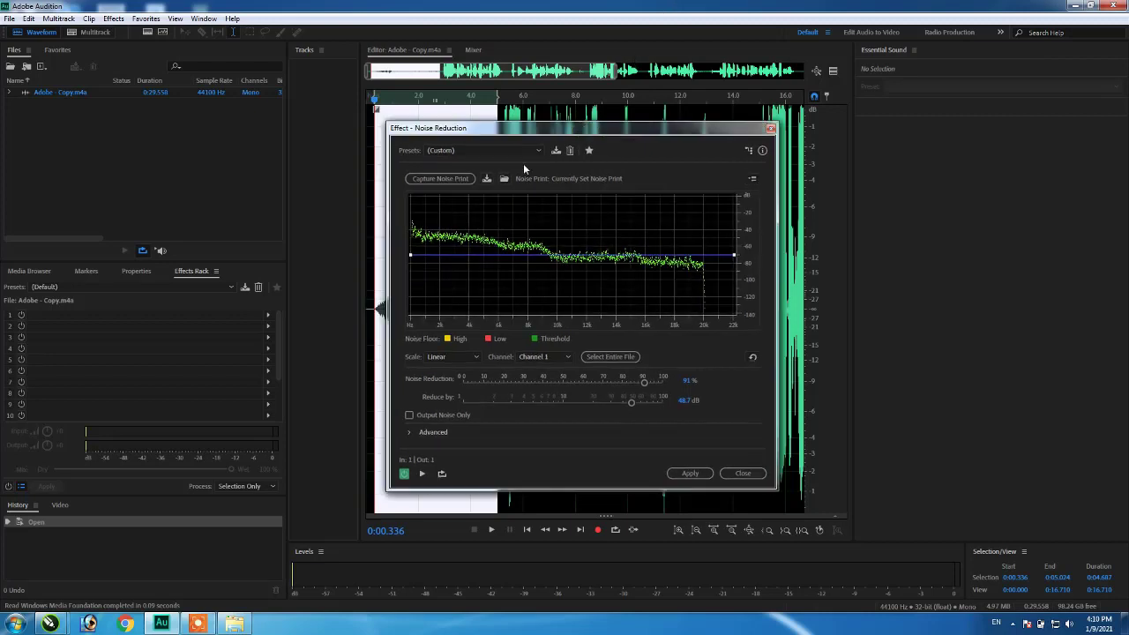
pyautogui.click(459, 180)
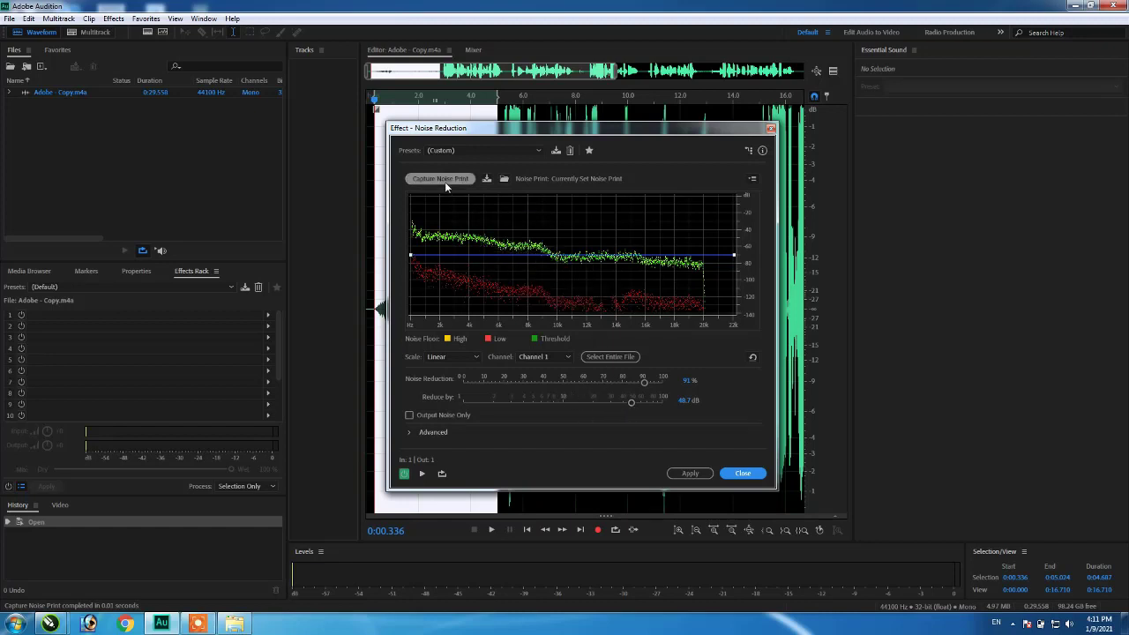
# Step: Extend the noise reduction to the entire file and apply it
pyautogui.click(604, 358)
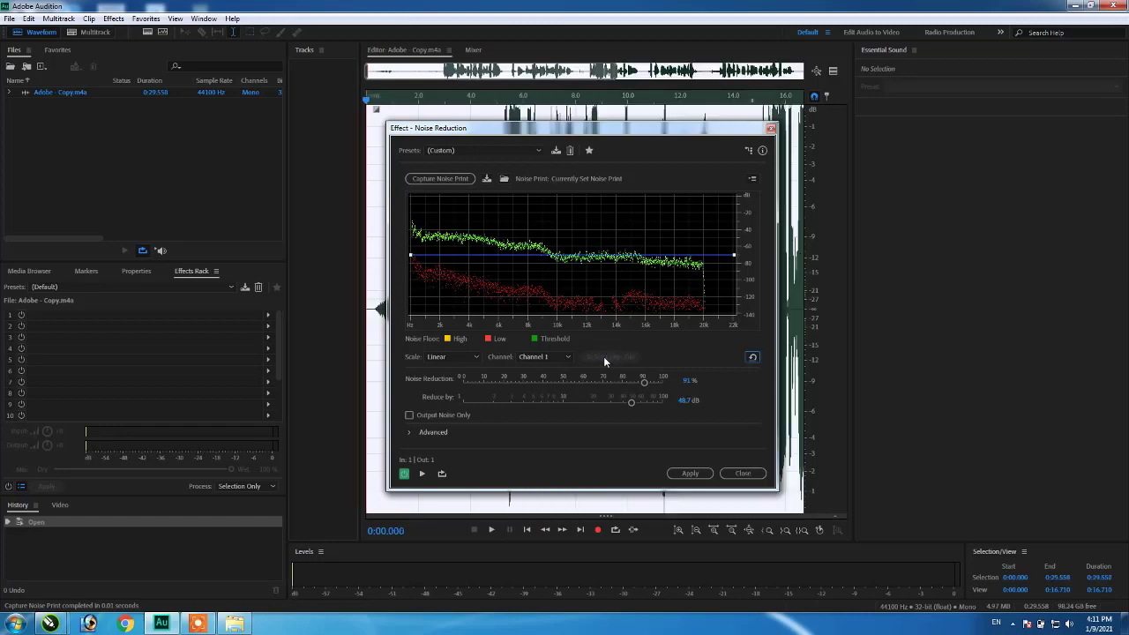
pyautogui.moveTo(702, 132); pyautogui.dragTo(431, 101)
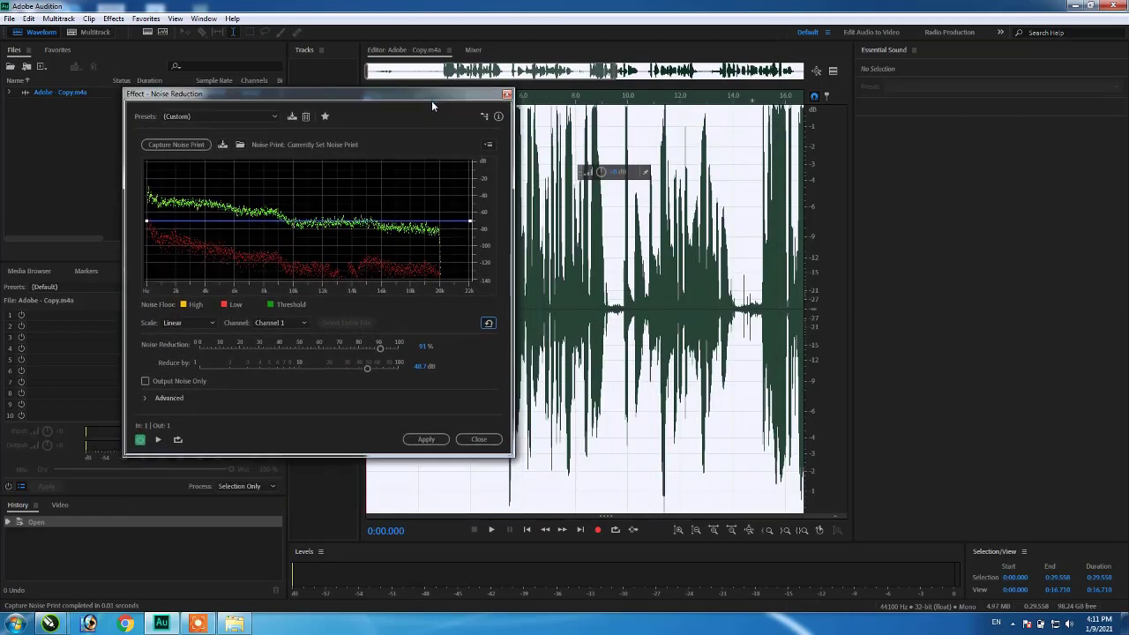
pyautogui.click(426, 439)
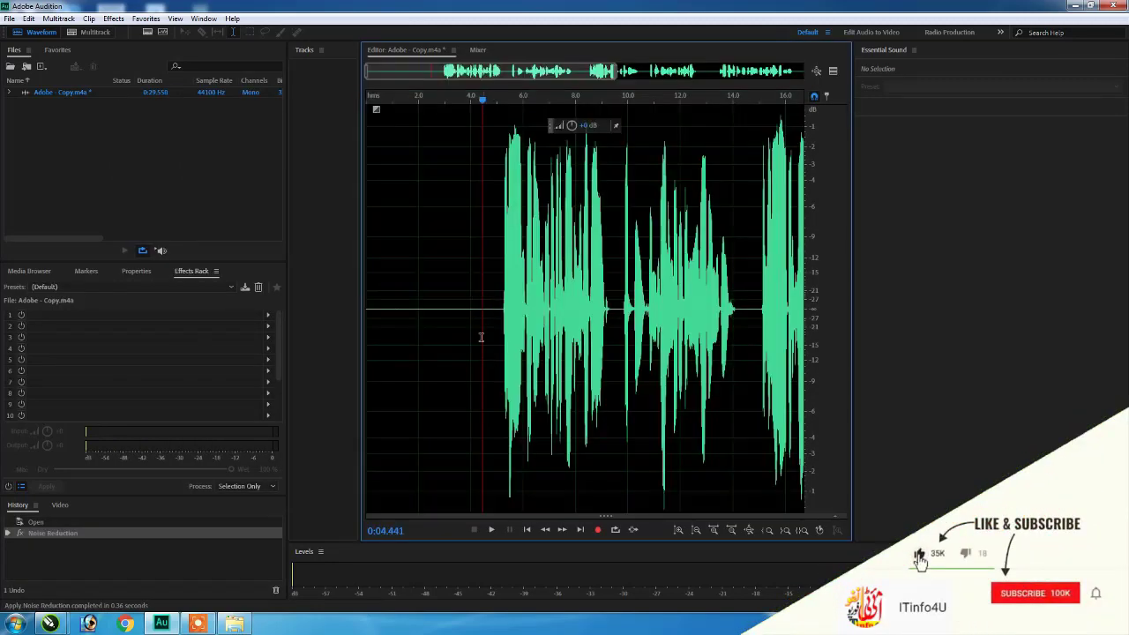
# Step: Play the cleaned opening from about 3.4 s to check it for remaining noise
pyautogui.click(457, 311)
pyautogui.press('space')
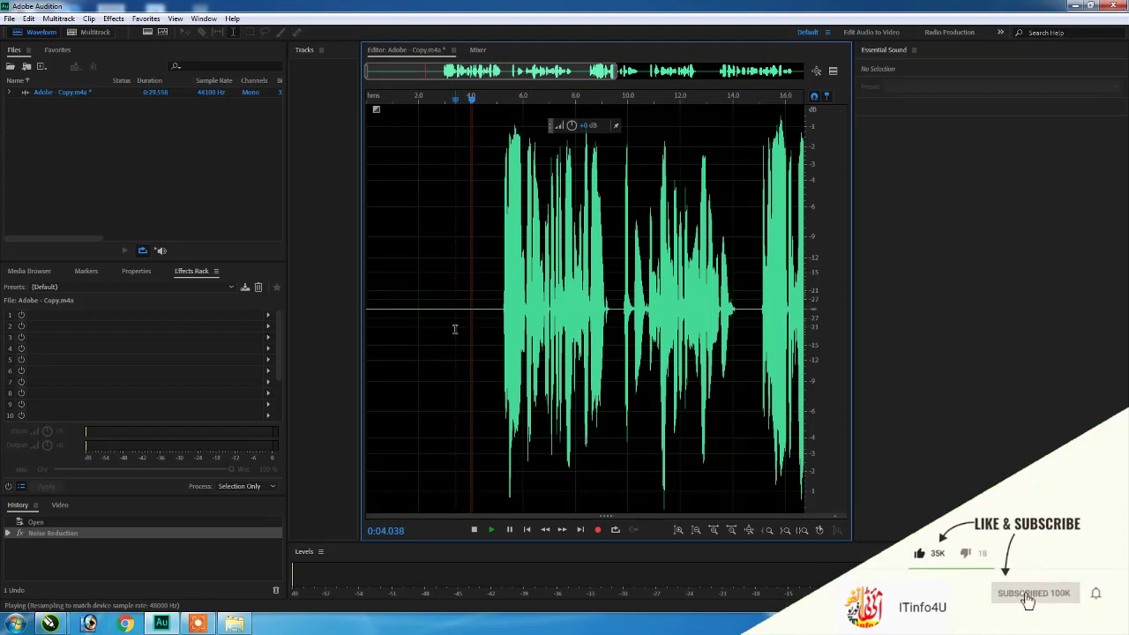
pyautogui.press('space')
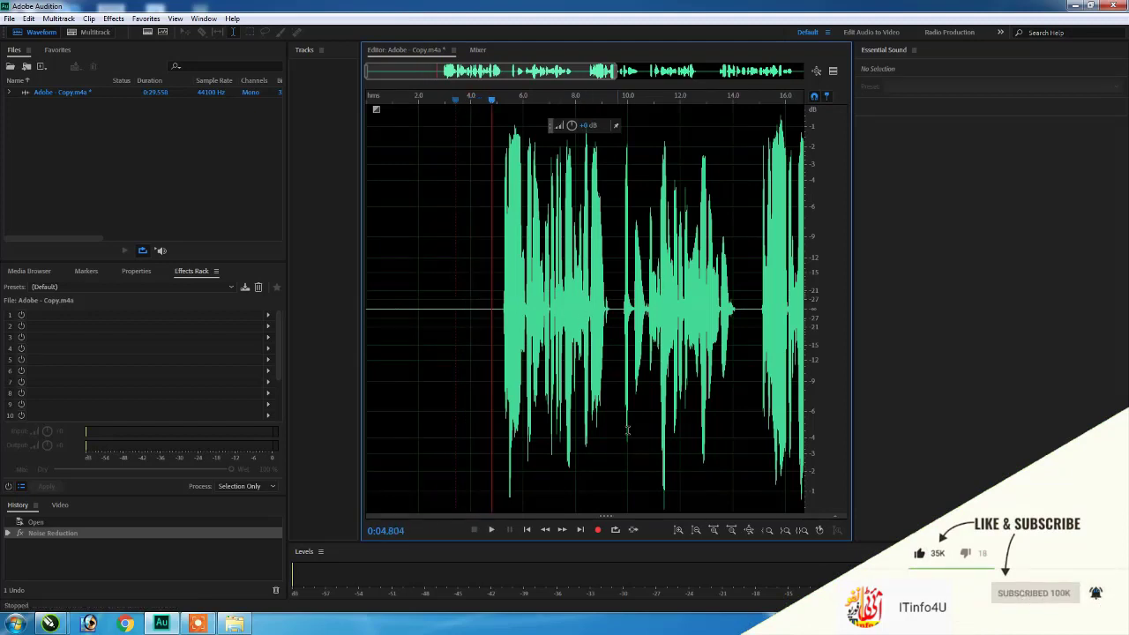
# Step: Normalize the whole recording to -0.1 dB, and apply the Hard Limit to -0.1 dB favorite
pyautogui.click(750, 531)
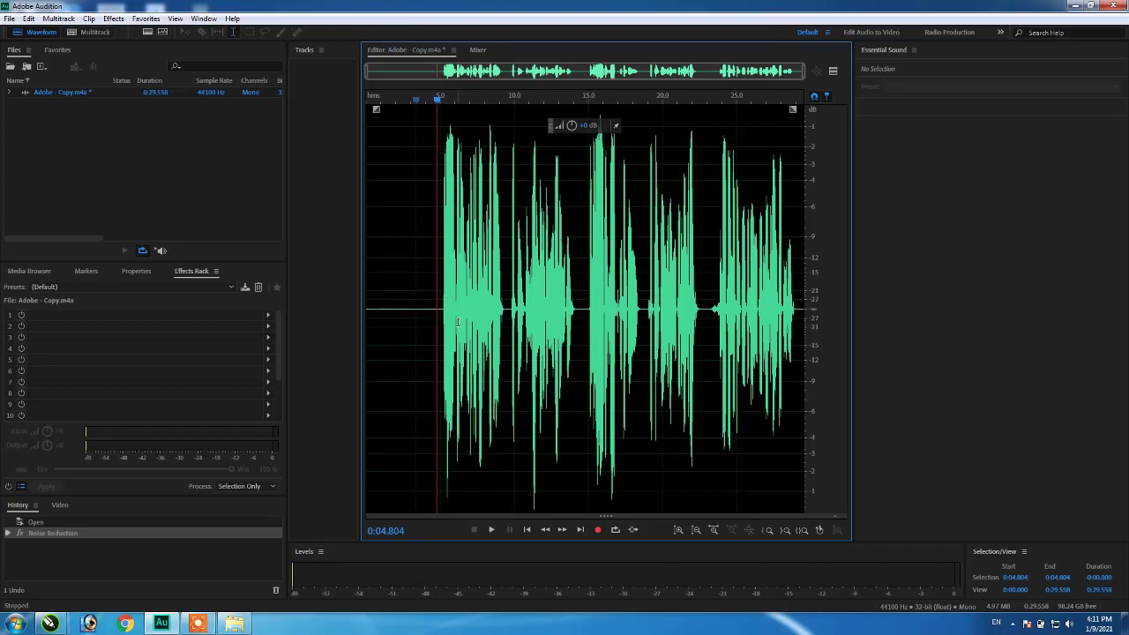
pyautogui.click(148, 19)
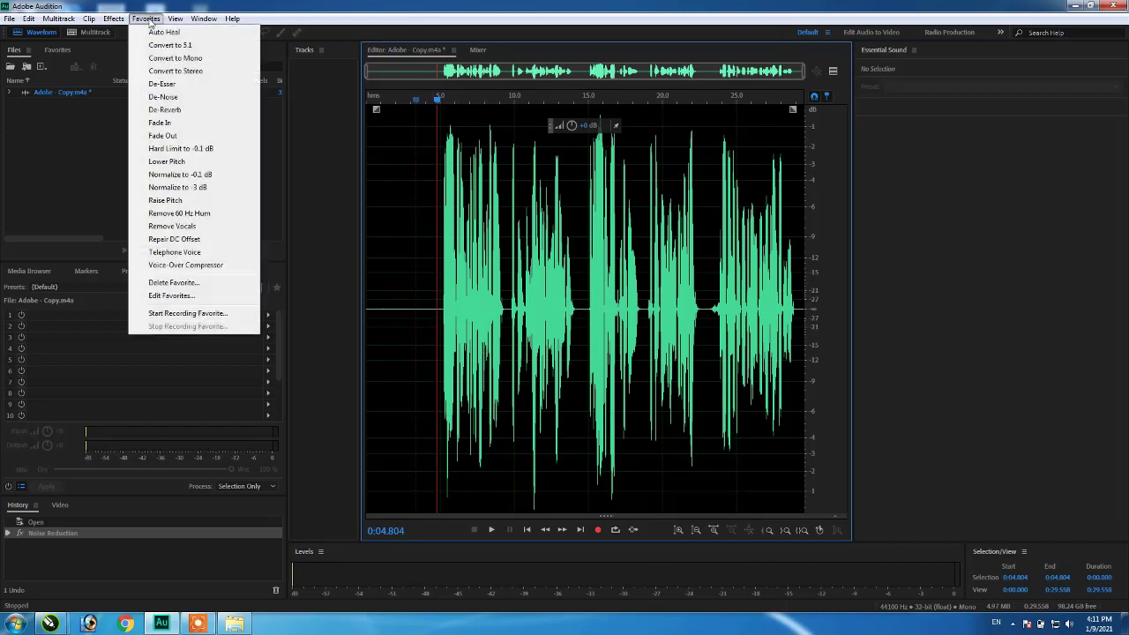
pyautogui.click(195, 180)
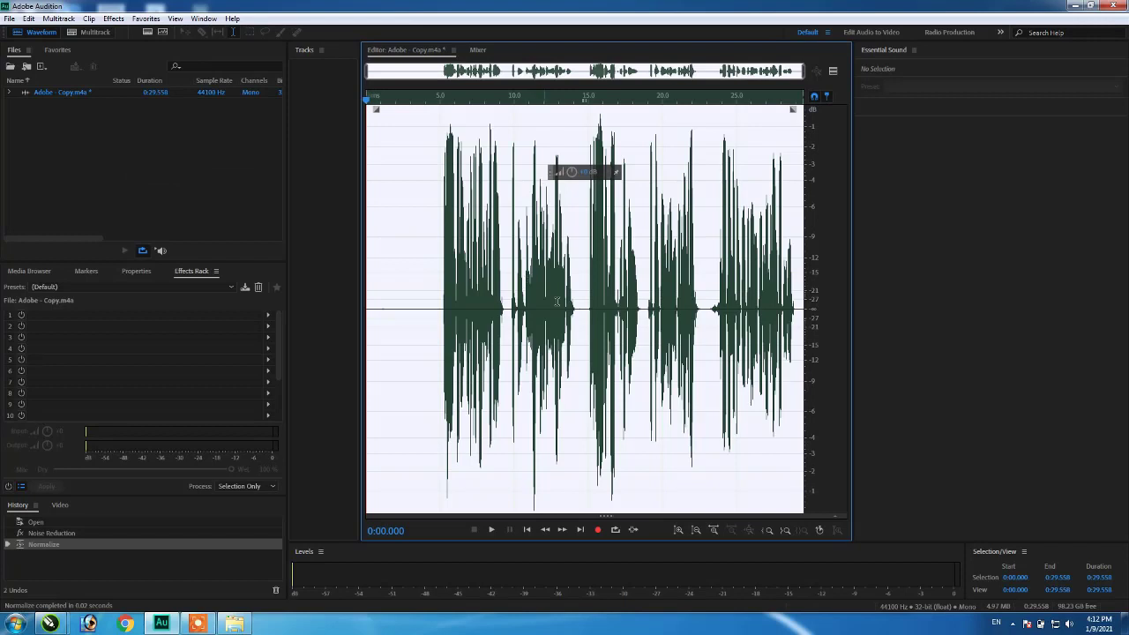
pyautogui.click(146, 19)
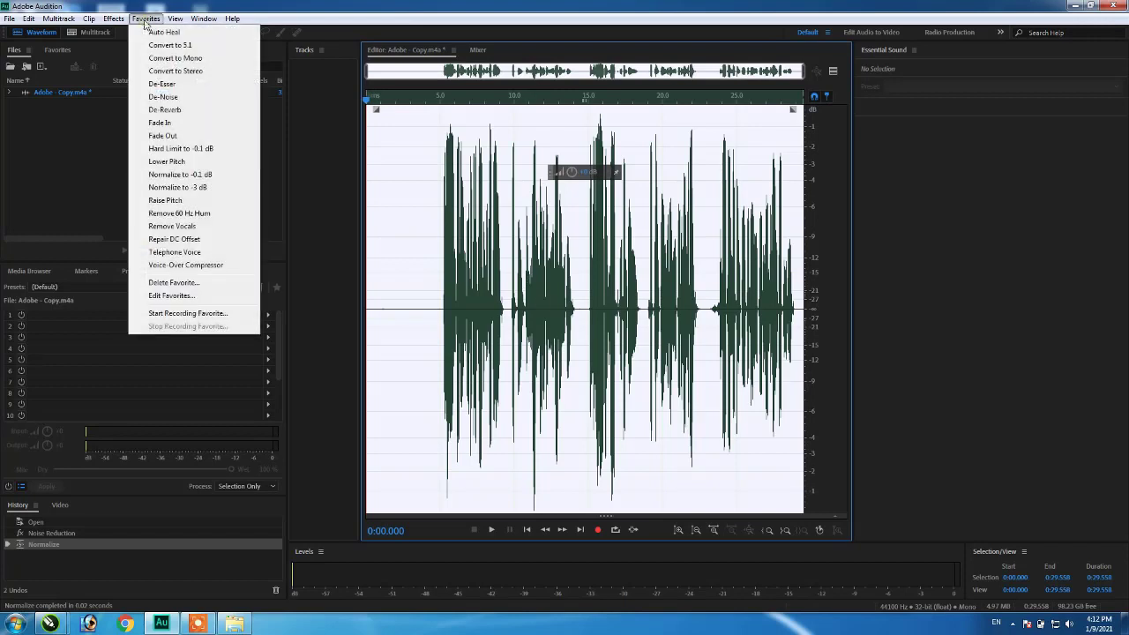
pyautogui.click(181, 152)
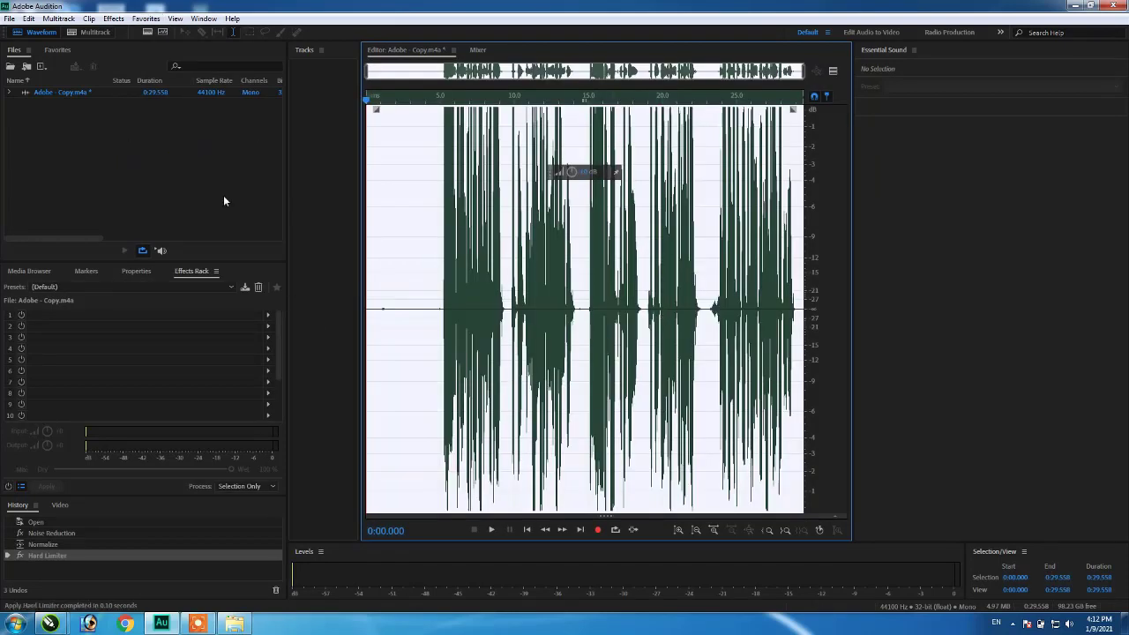
# Step: Apply the Amplify effect to the whole recording with the default preset and 0 dB gain
pyautogui.click(113, 19)
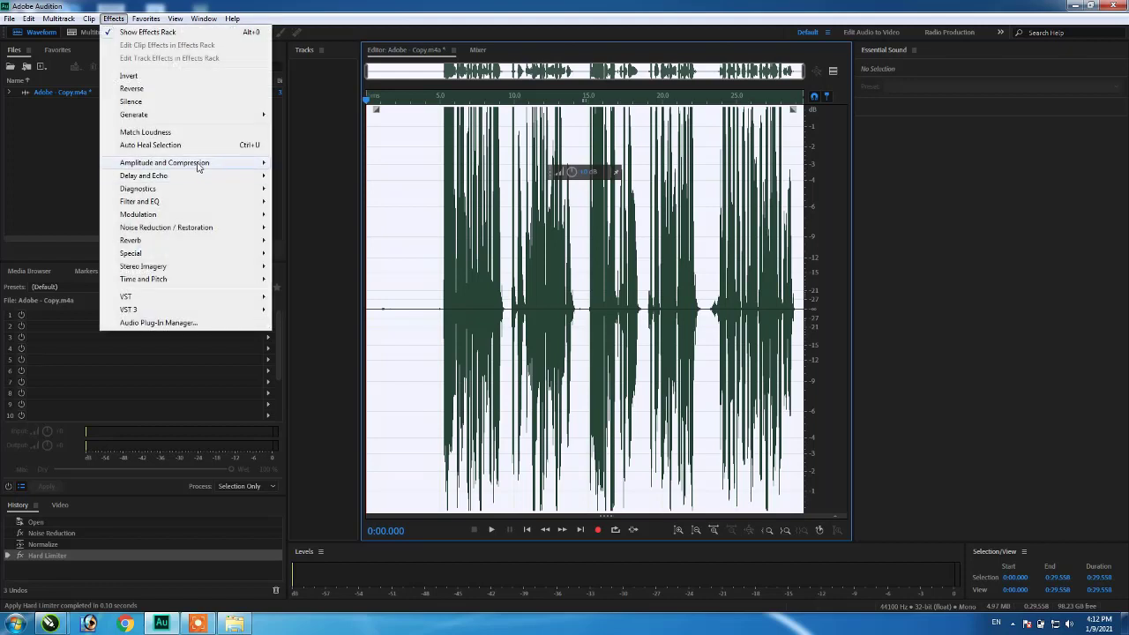
pyautogui.moveTo(197, 165)
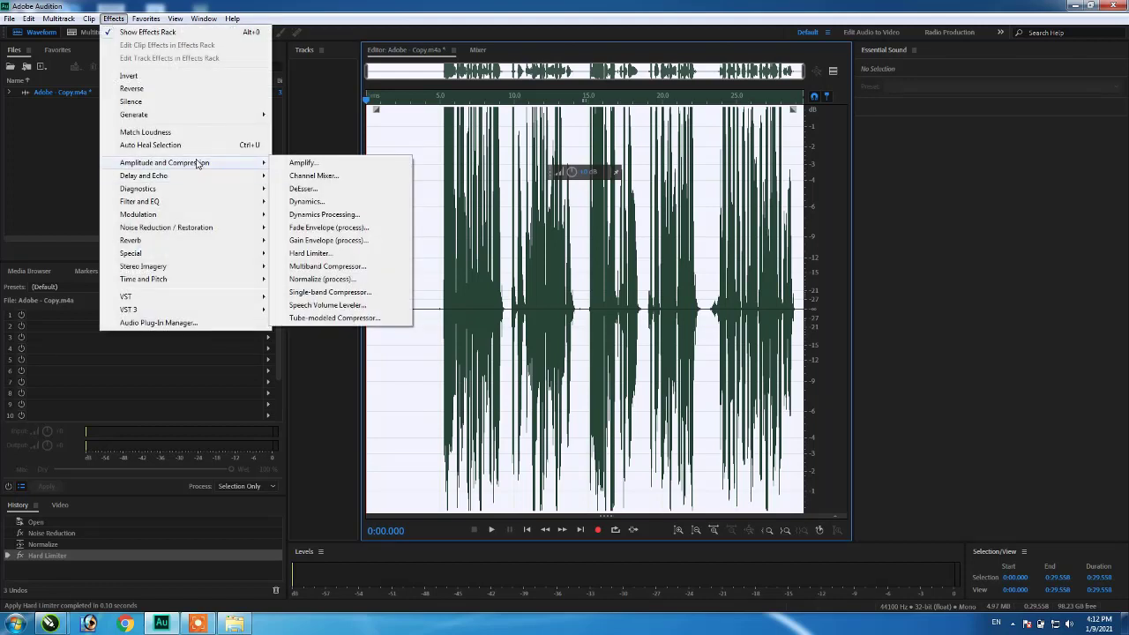
pyautogui.click(301, 164)
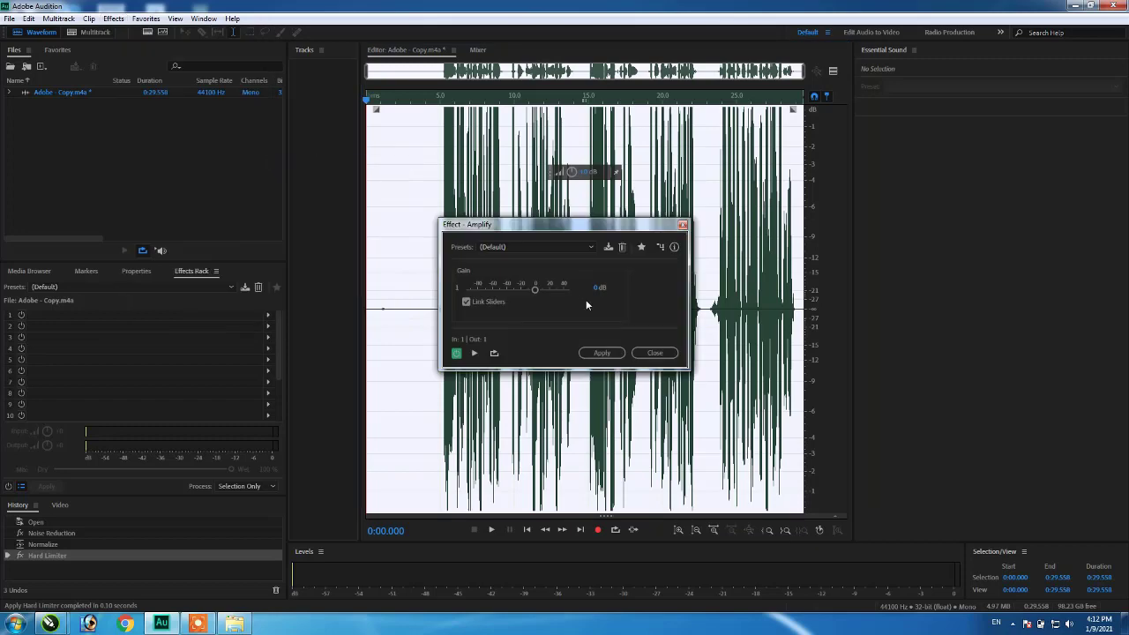
pyautogui.click(603, 354)
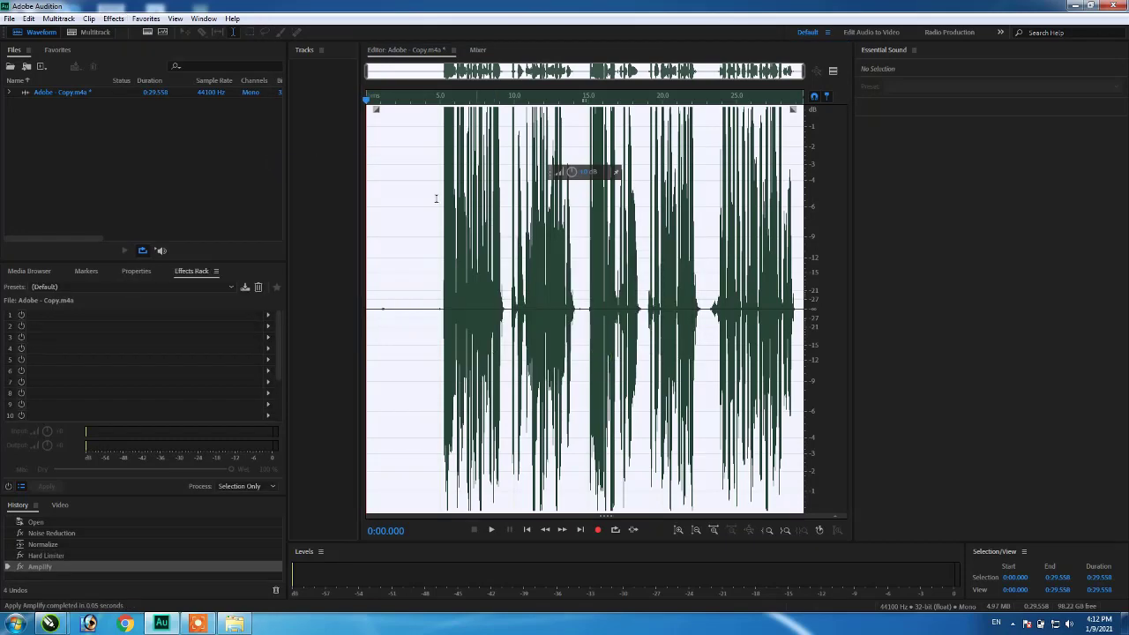
# Step: Apply the Dynamics effect to the whole recording using its default preset
pyautogui.click(114, 18)
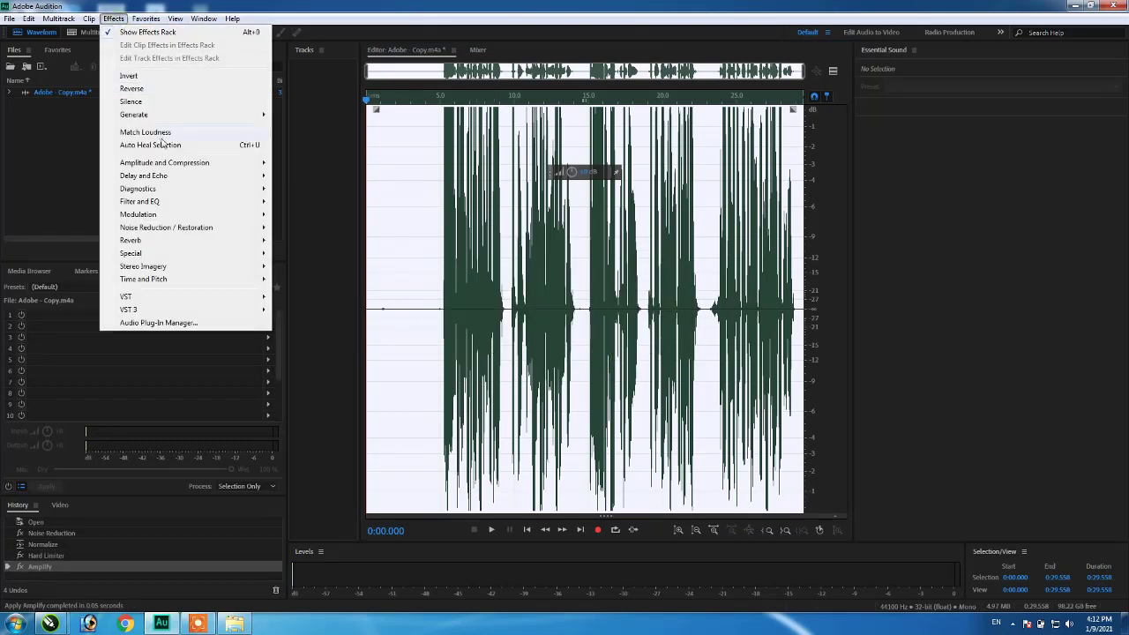
pyautogui.moveTo(183, 166)
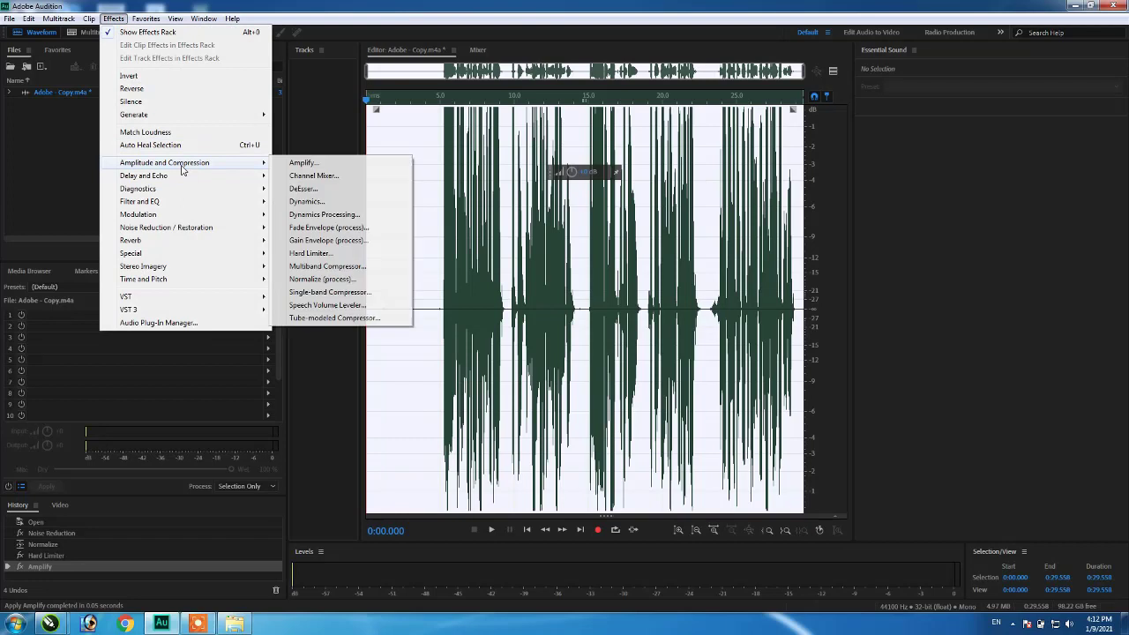
pyautogui.click(307, 201)
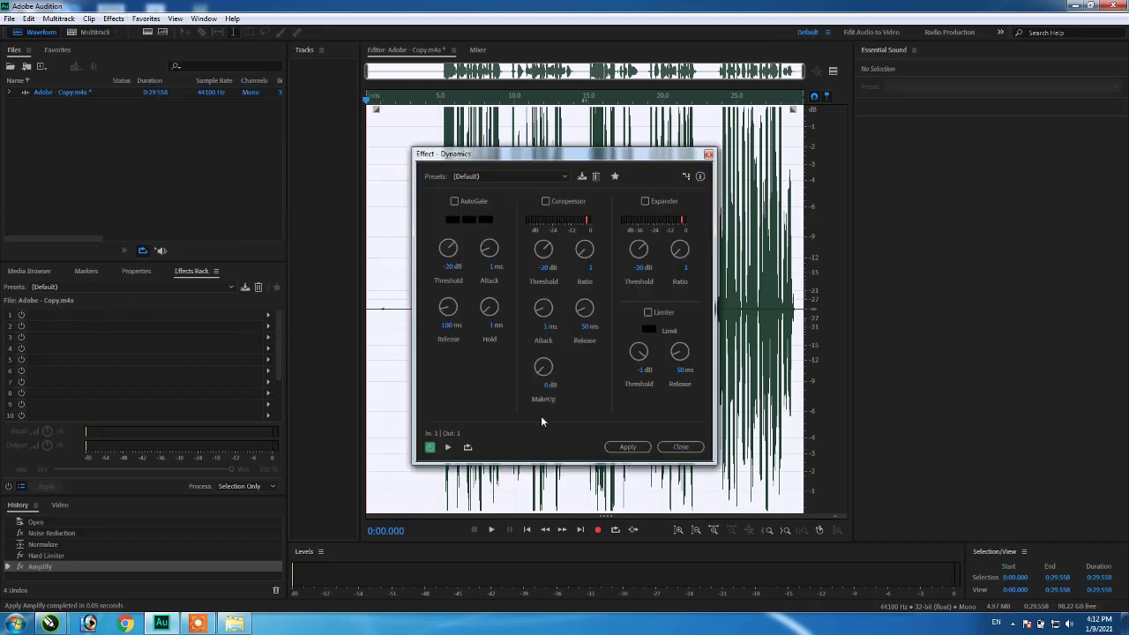
pyautogui.click(628, 447)
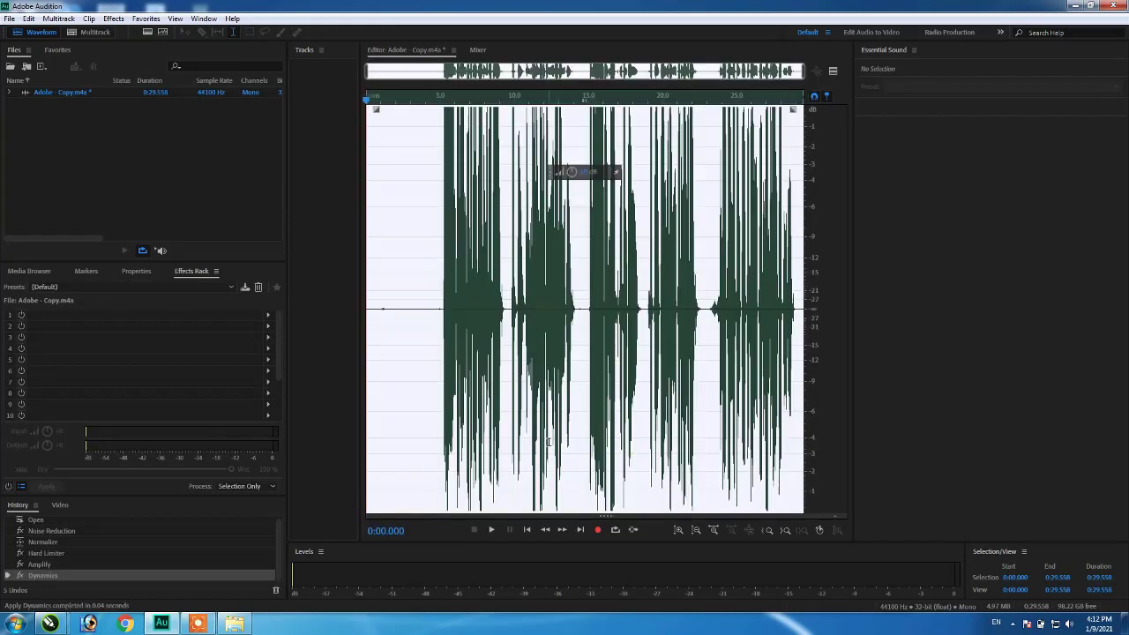
# Step: Apply the FFT Filter to the whole recording with its flat 0 dB curve
pyautogui.click(114, 19)
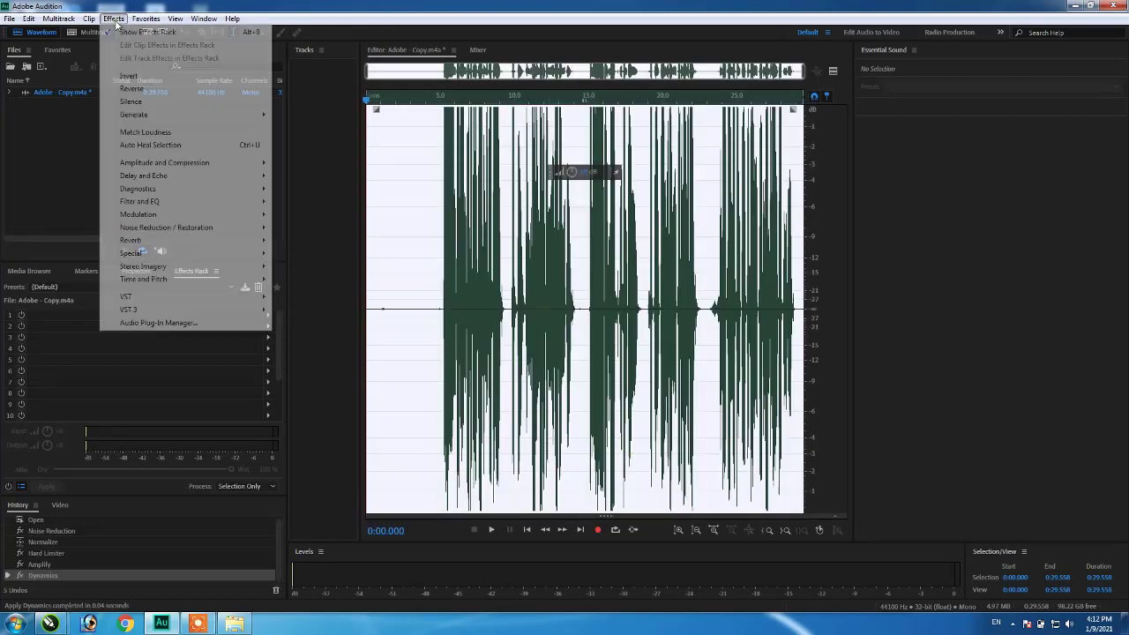
pyautogui.moveTo(261, 165)
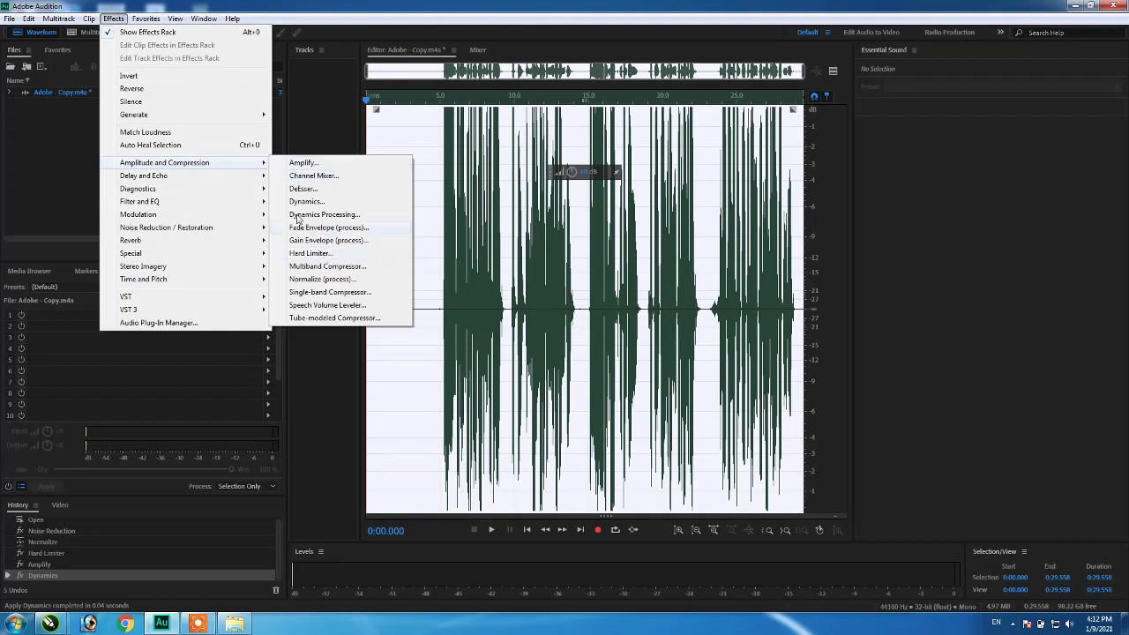
pyautogui.moveTo(230, 209)
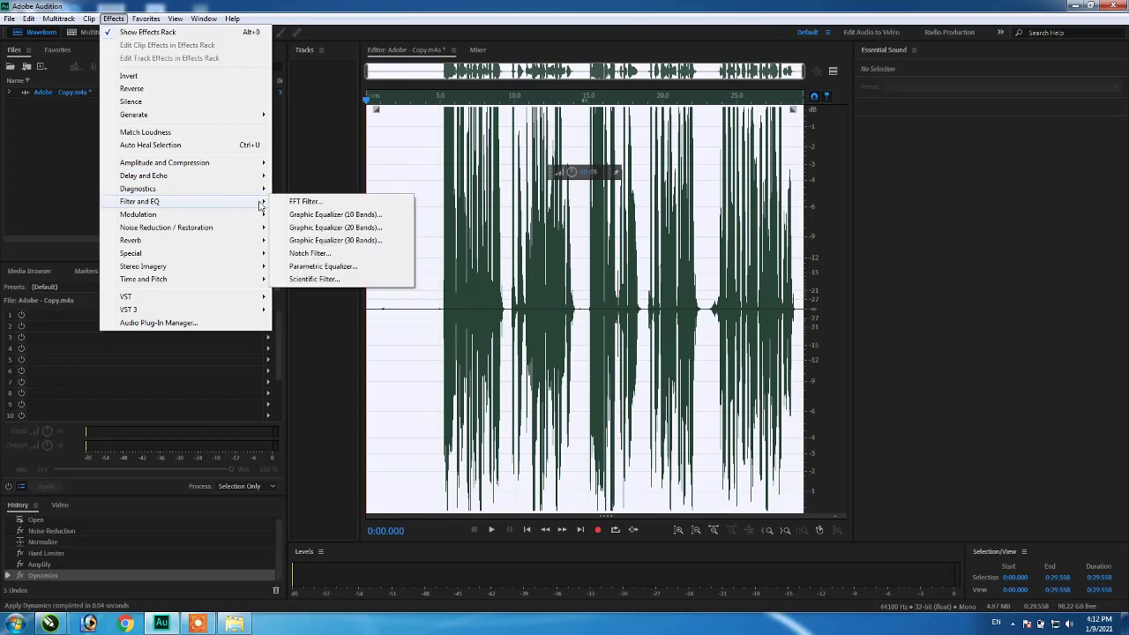
pyautogui.click(304, 201)
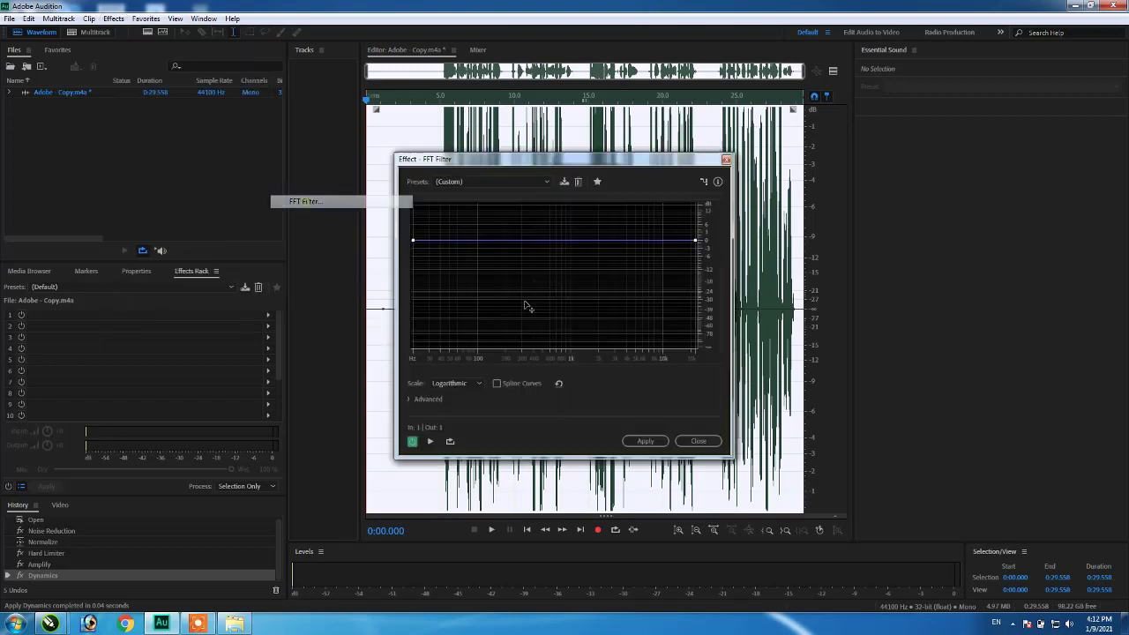
pyautogui.click(641, 445)
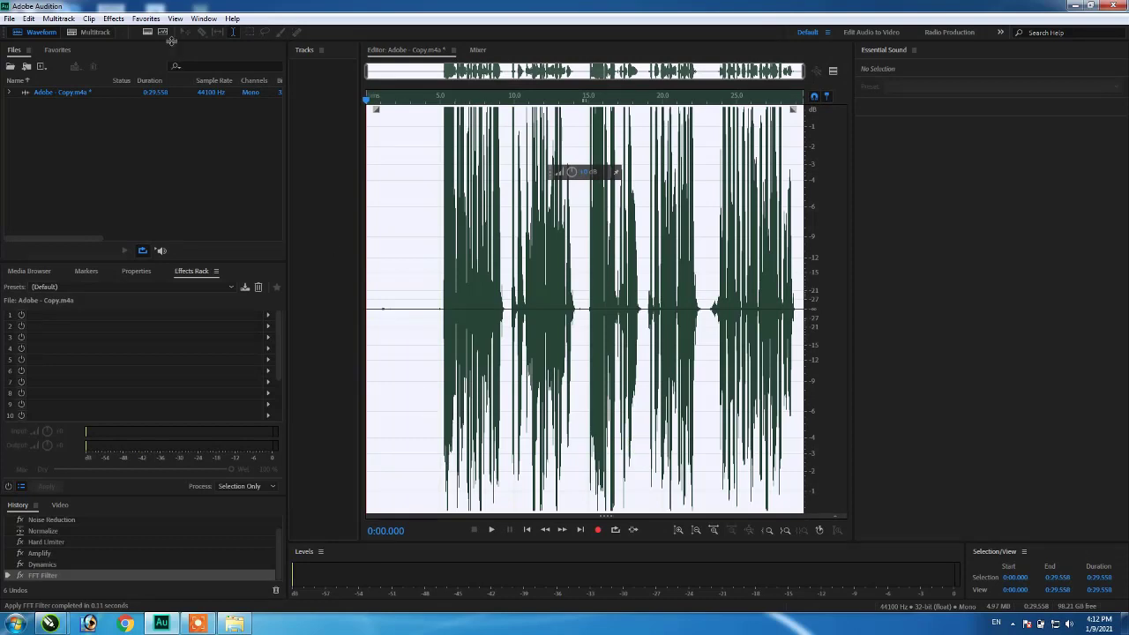
# Step: Apply the Parametric Equalizer to the whole recording using its default preset
pyautogui.click(112, 18)
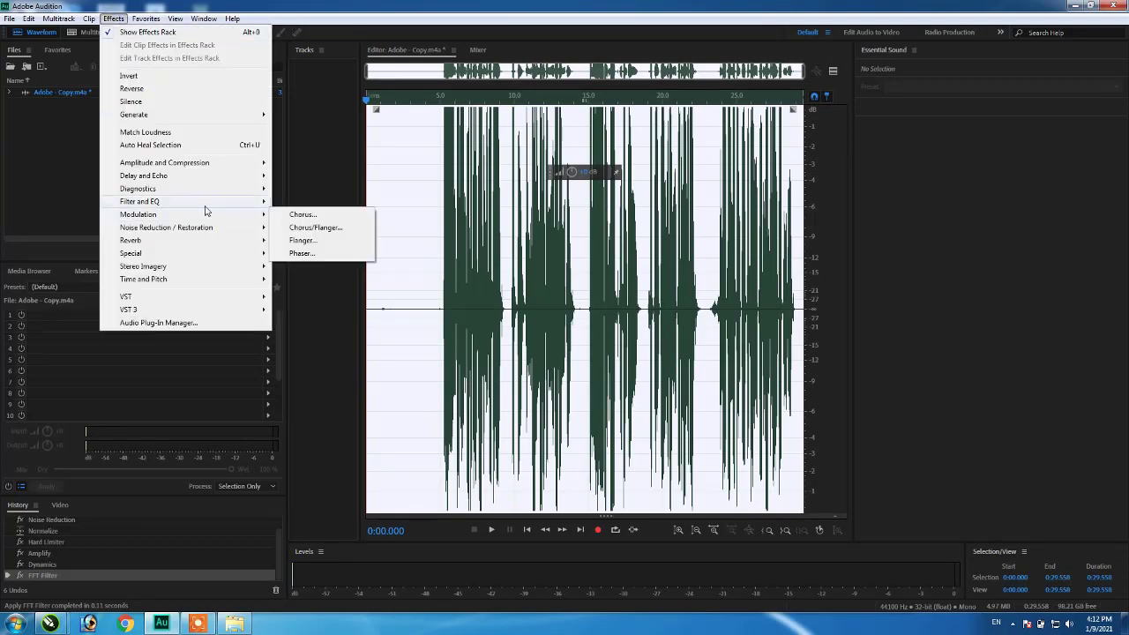
pyautogui.moveTo(207, 203)
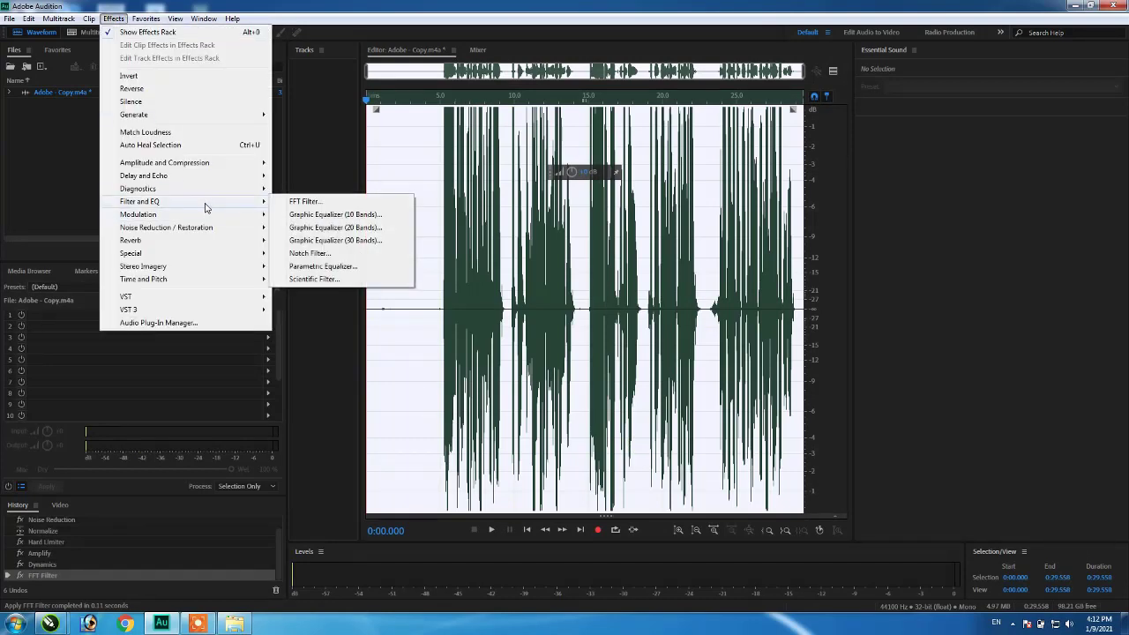
pyautogui.click(336, 268)
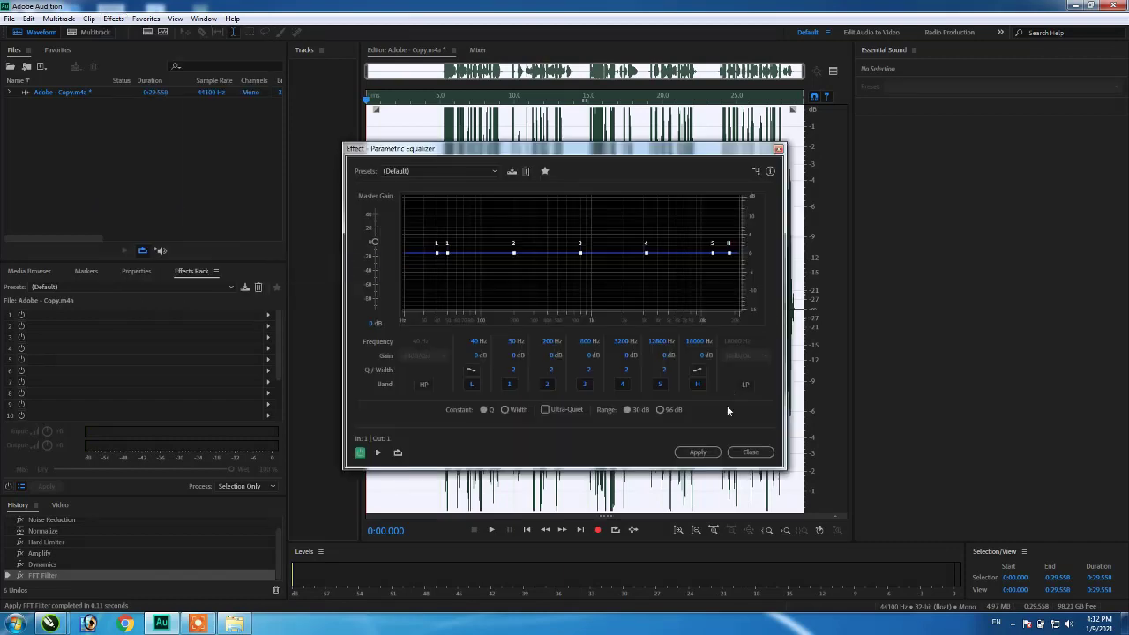
pyautogui.click(698, 451)
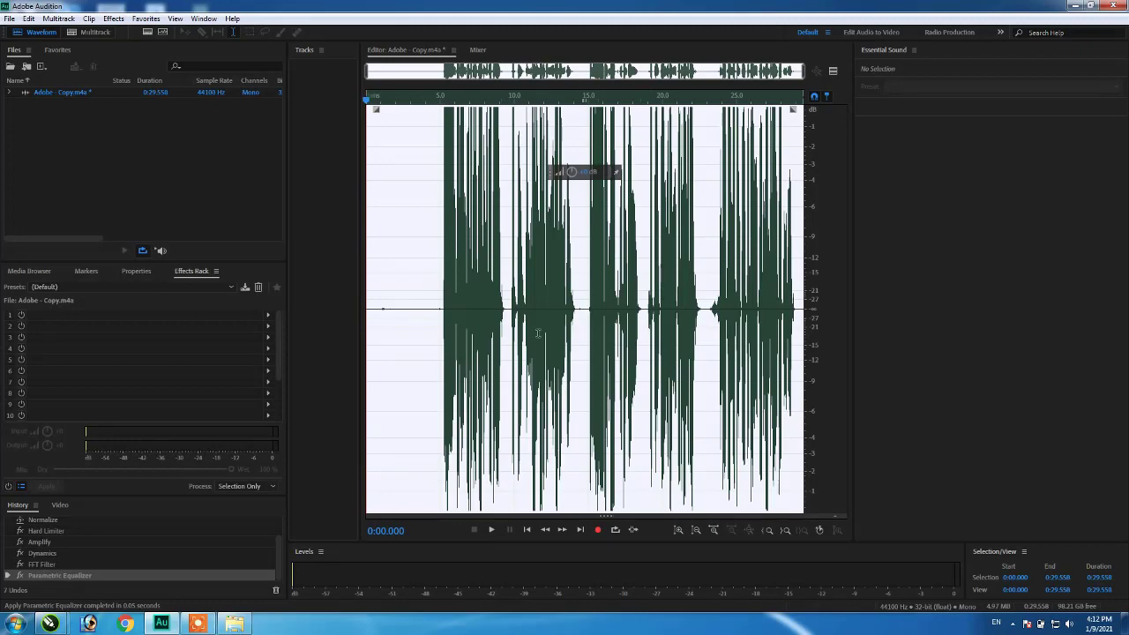
# Step: Start the Studio Reverb effect on the whole recording and move its dialog off the centre of the waveform
pyautogui.click(114, 20)
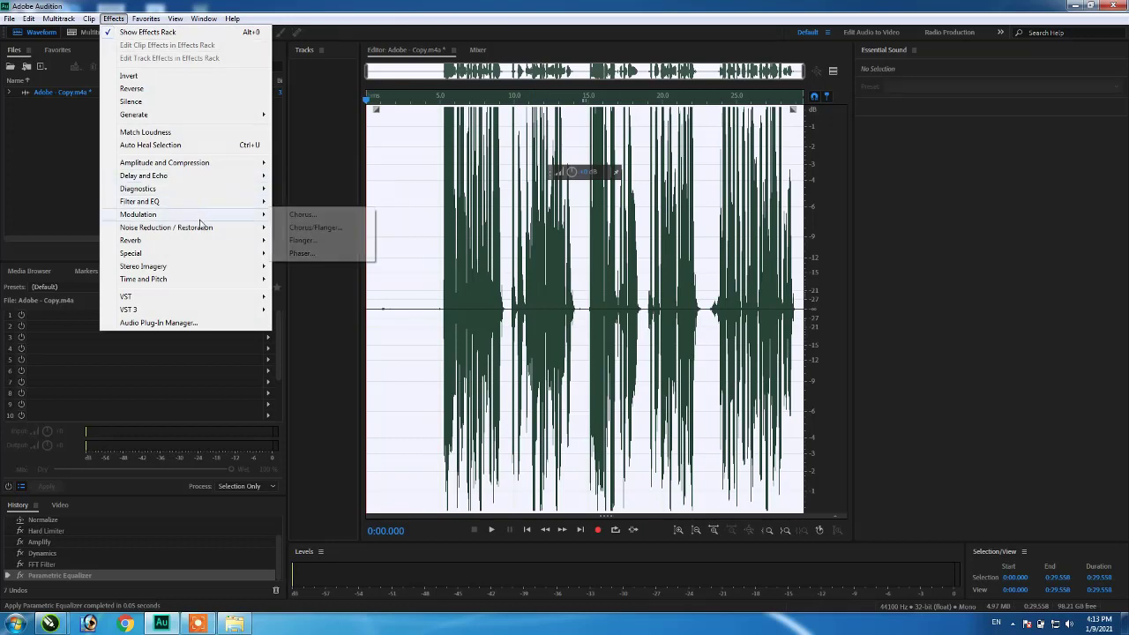
pyautogui.moveTo(201, 245)
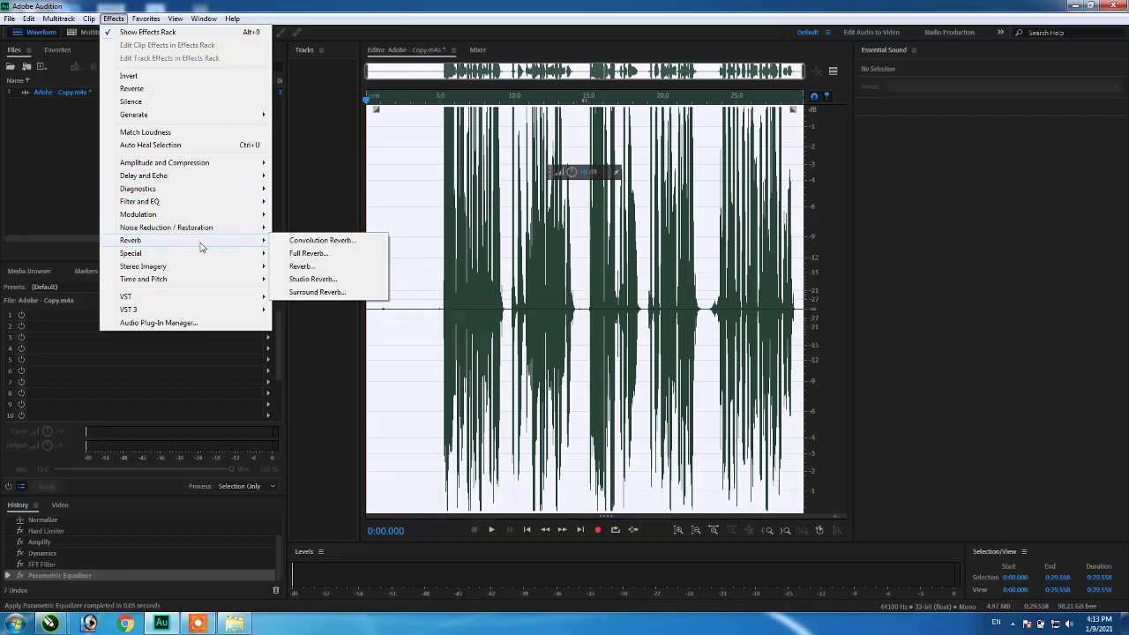
pyautogui.click(329, 280)
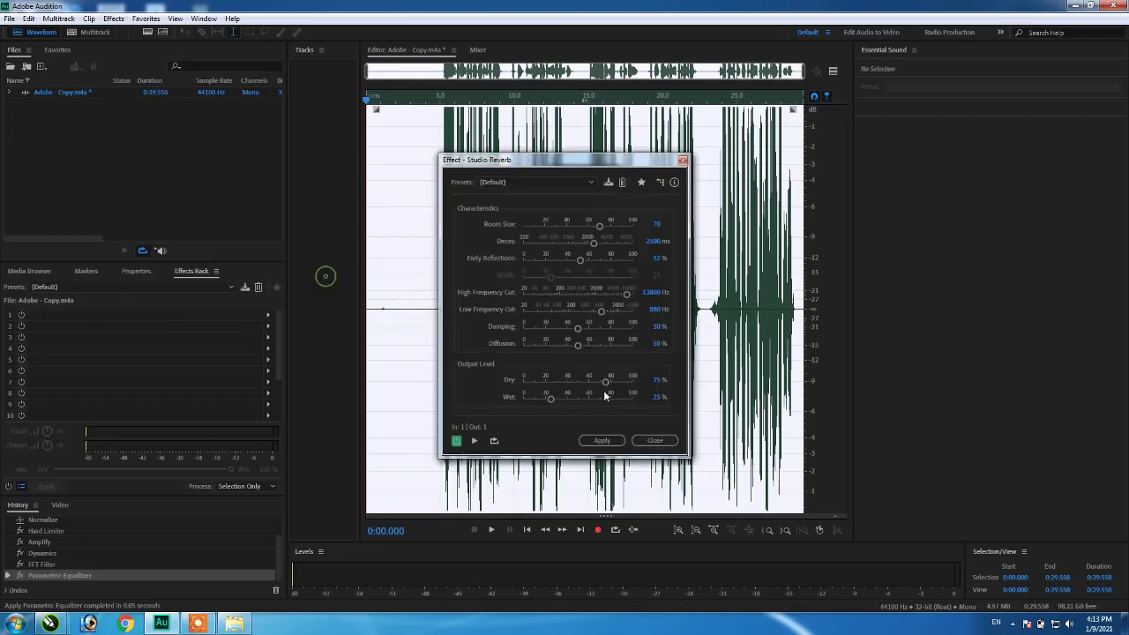
pyautogui.moveTo(598, 160); pyautogui.dragTo(429, 85)
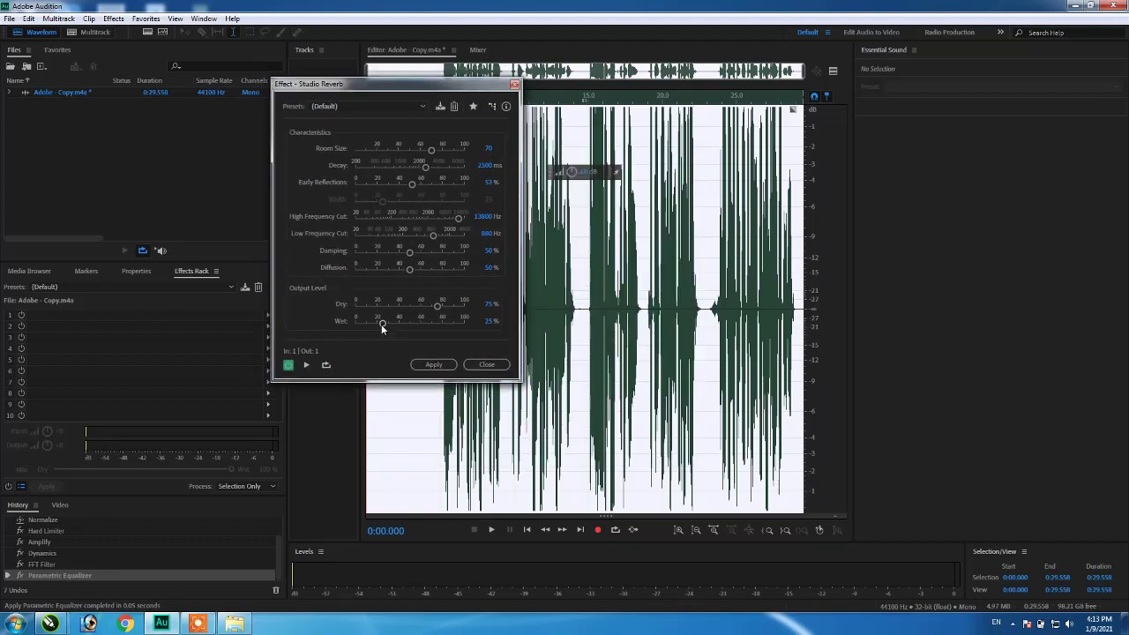
# Step: Try the Great Hall preset for the Studio Reverb and return to the default preset
pyautogui.click(357, 107)
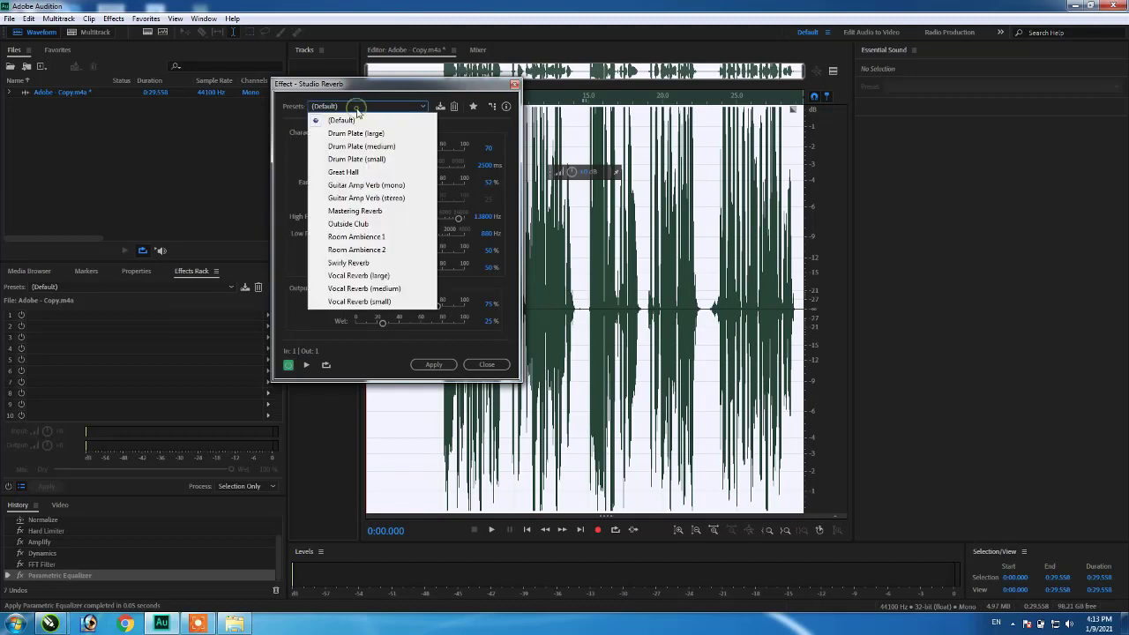
pyautogui.click(356, 172)
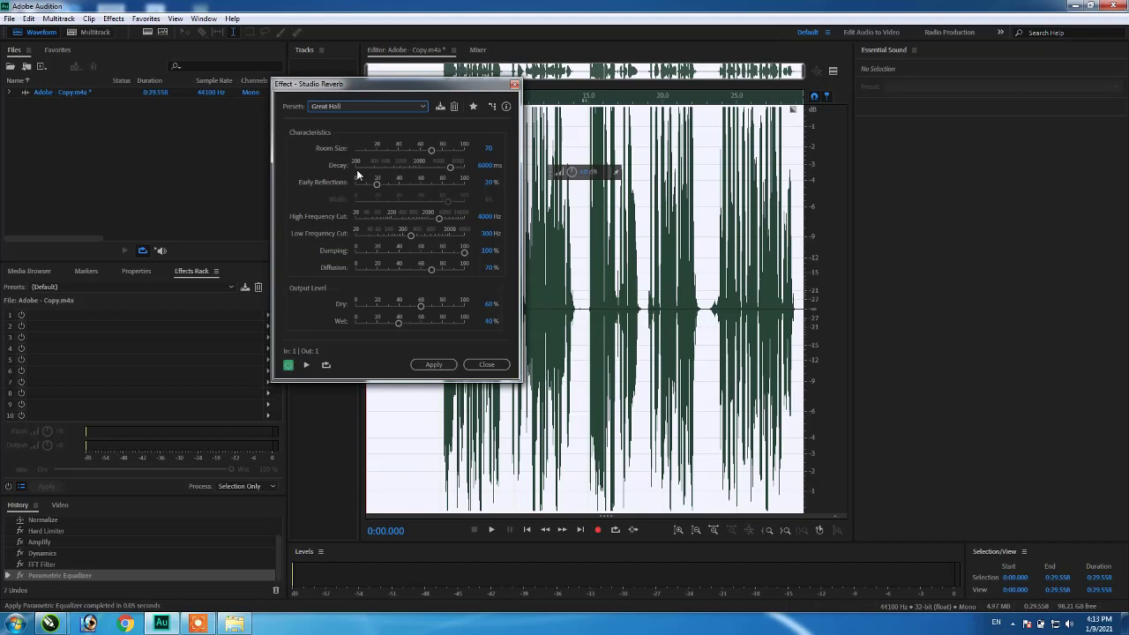
pyautogui.click(371, 104)
pyautogui.click(356, 115)
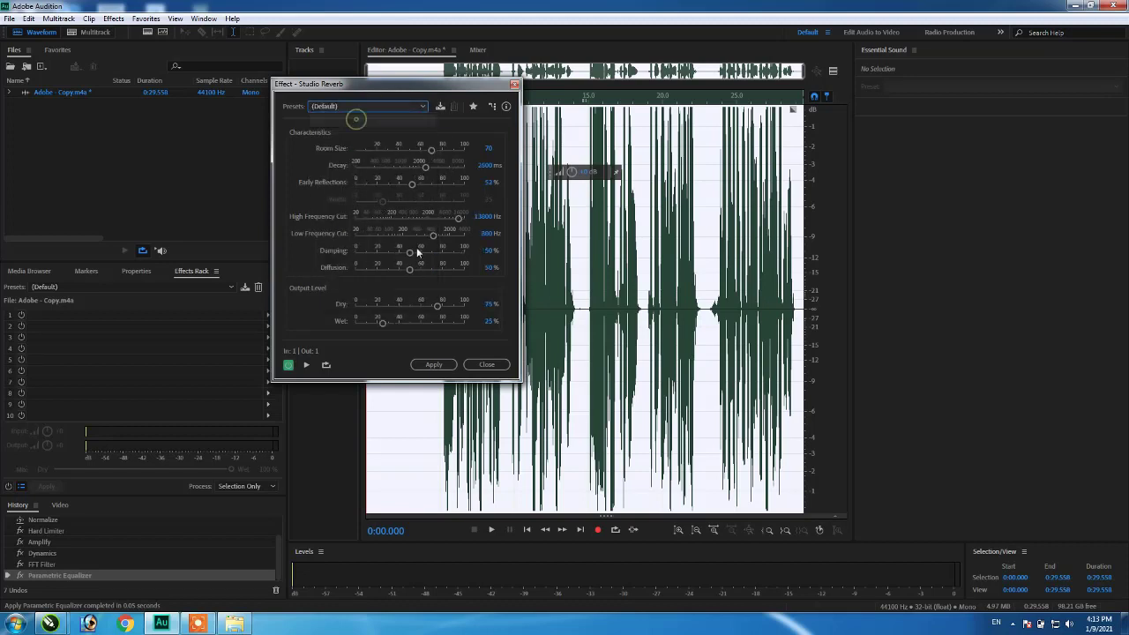
# Step: Set the reverb's wet output level to 60% and dry level to about 79.5%, and apply the Studio Reverb
pyautogui.click(421, 321)
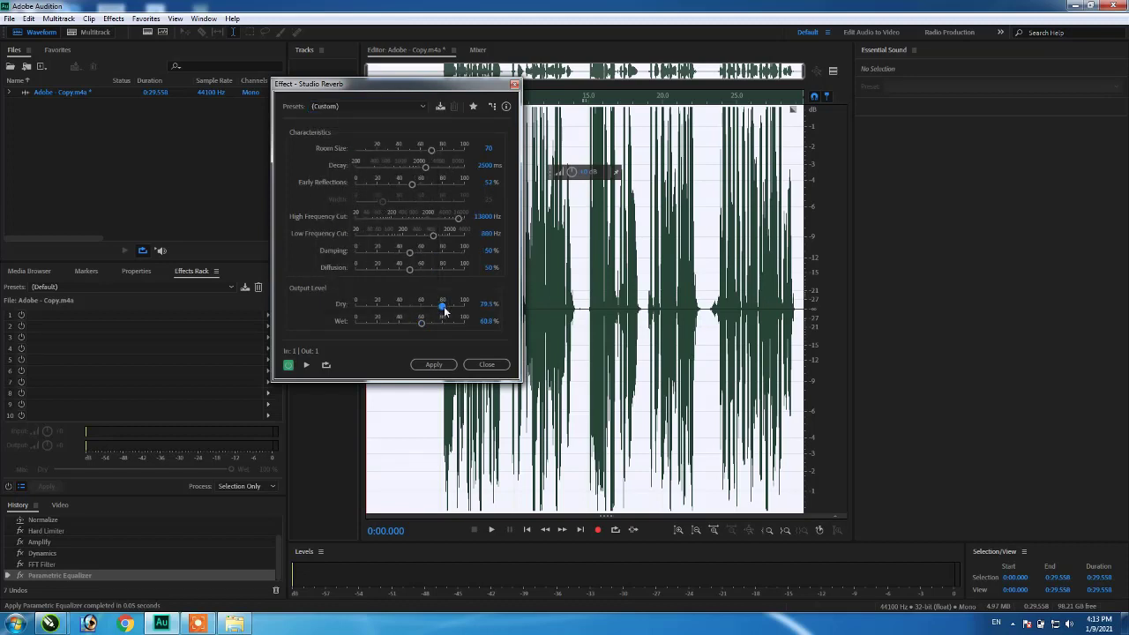
pyautogui.moveTo(422, 320); pyautogui.dragTo(421, 326)
pyautogui.click(445, 367)
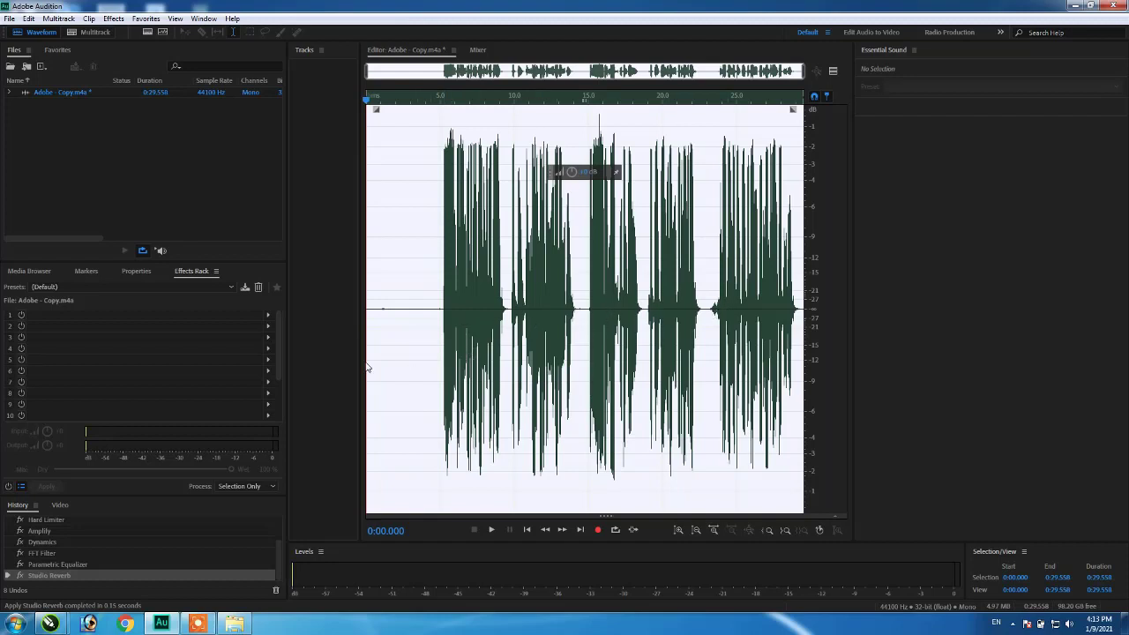
# Step: Normalize the reverberated recording to -0.1 dB and play it from the beginning to check the sound
pyautogui.click(148, 19)
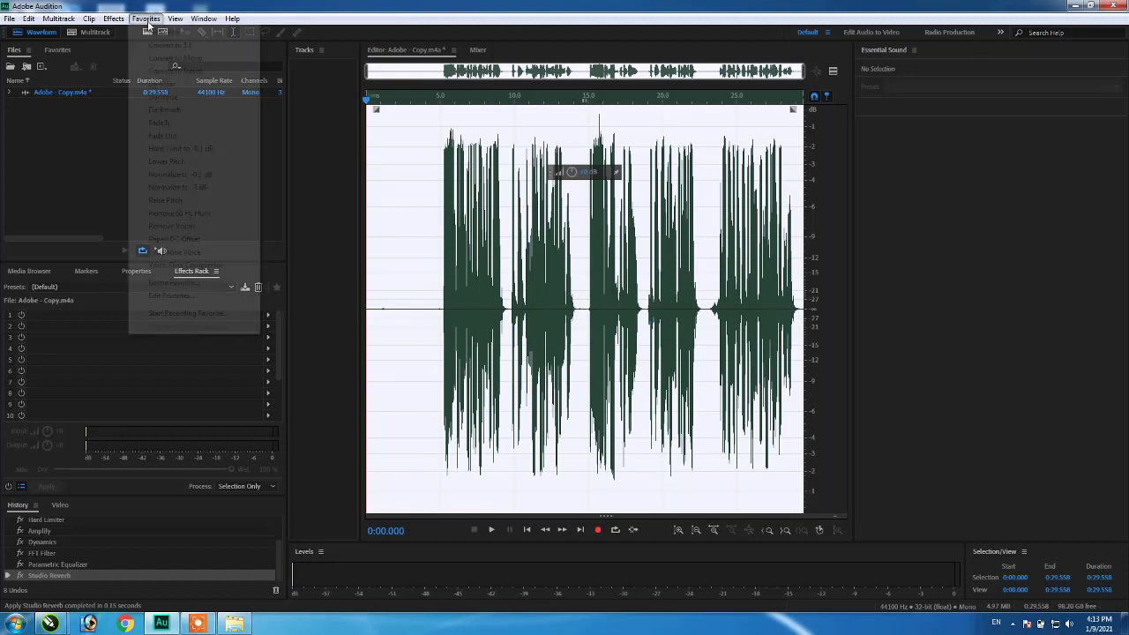
pyautogui.click(214, 175)
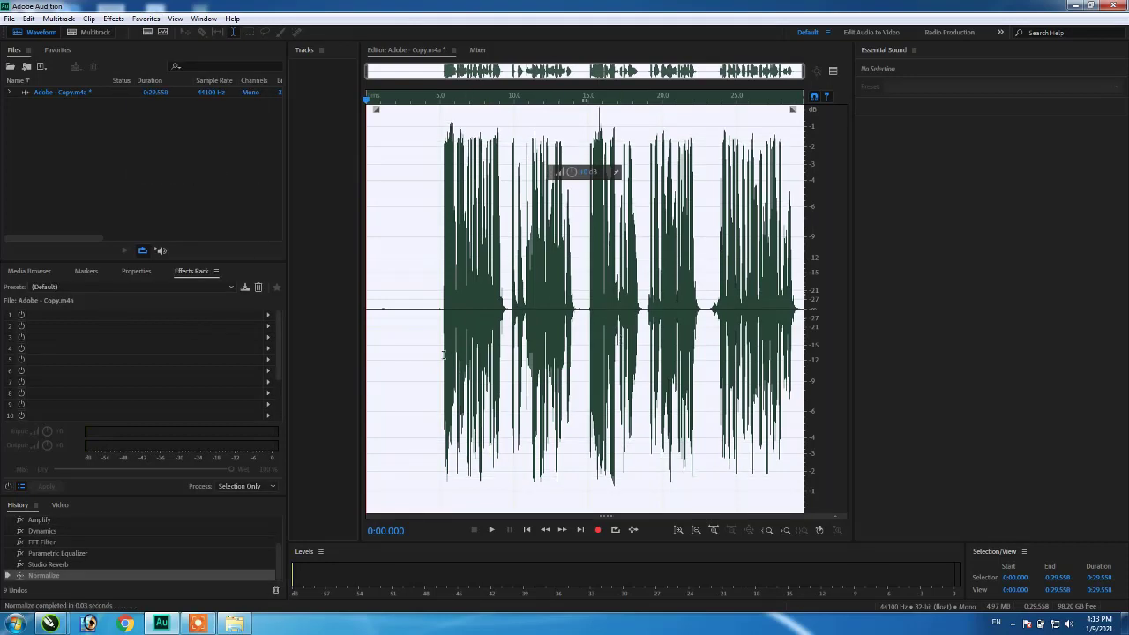
pyautogui.click(493, 530)
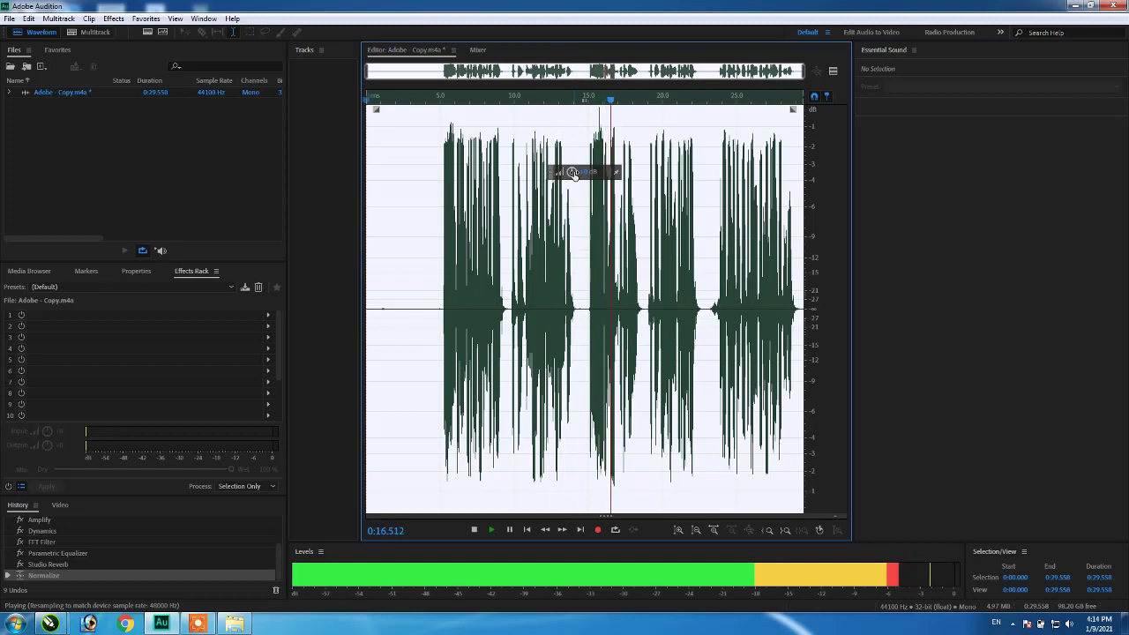
pyautogui.click(474, 530)
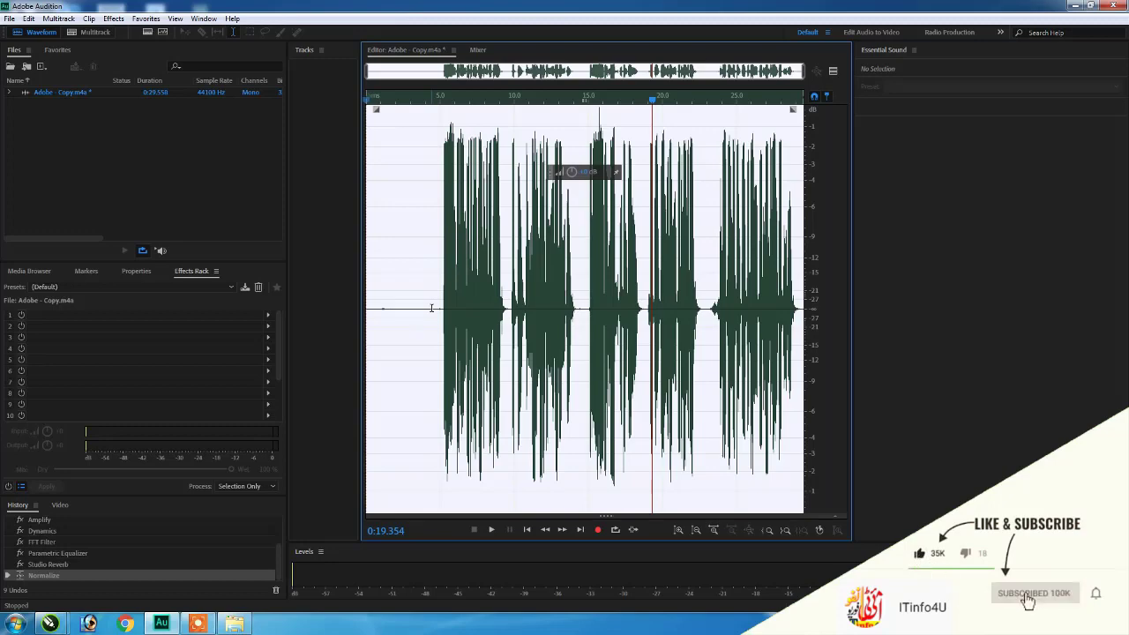
pyautogui.moveTo(432, 308); pyautogui.dragTo(374, 317)
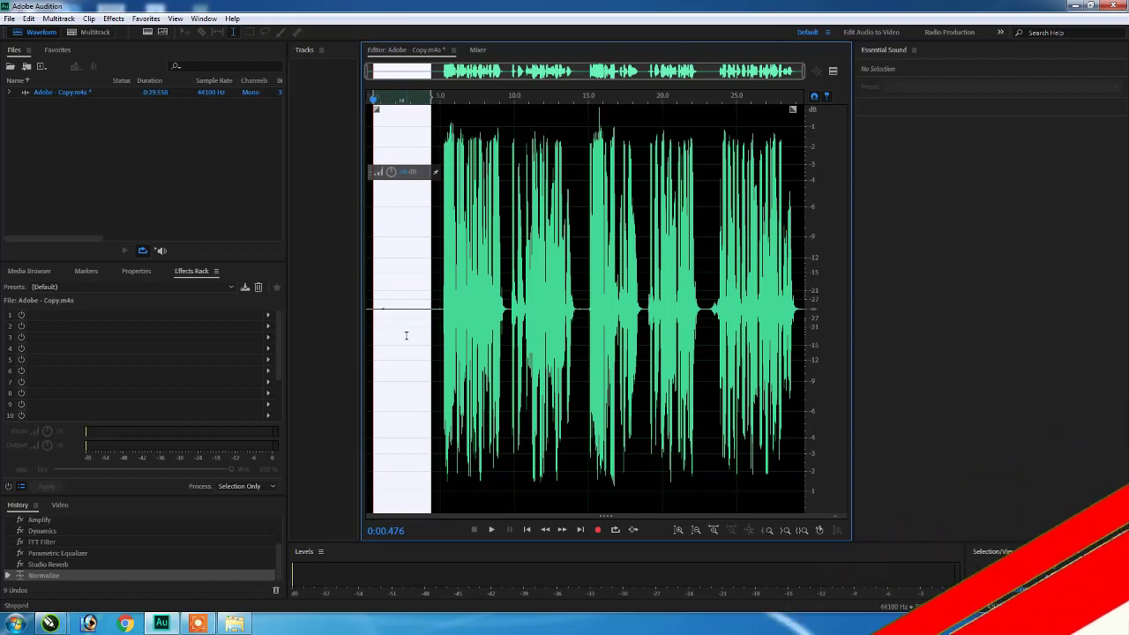
pyautogui.click(412, 314)
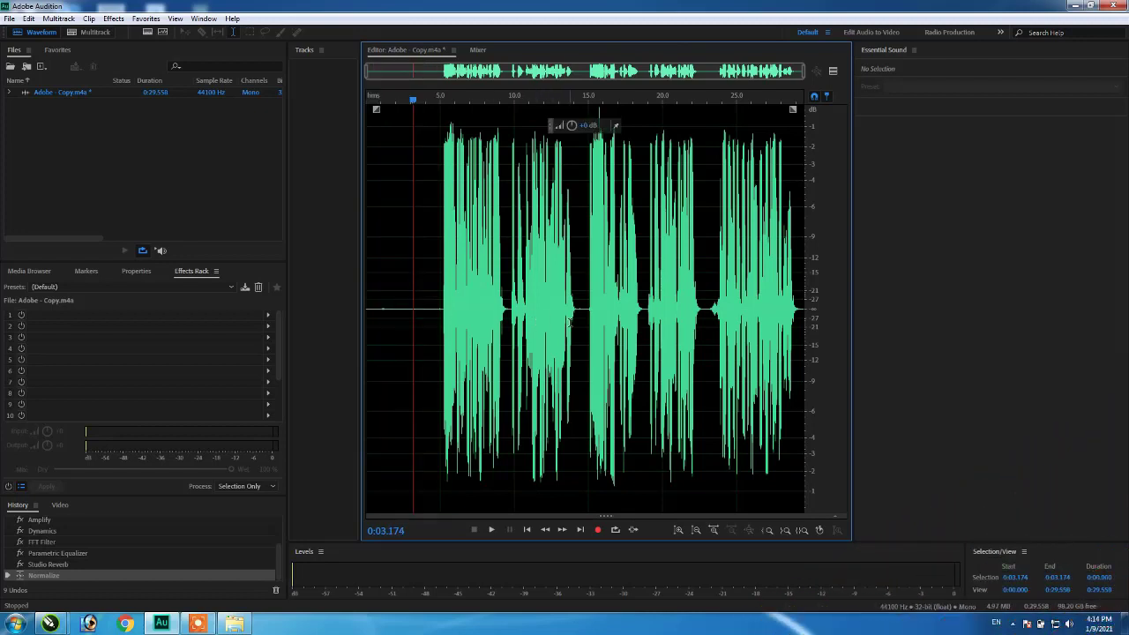
# Step: Silence the faint noise before the last speech section, from about 23.2 s to 23.7 s
pyautogui.click(710, 307)
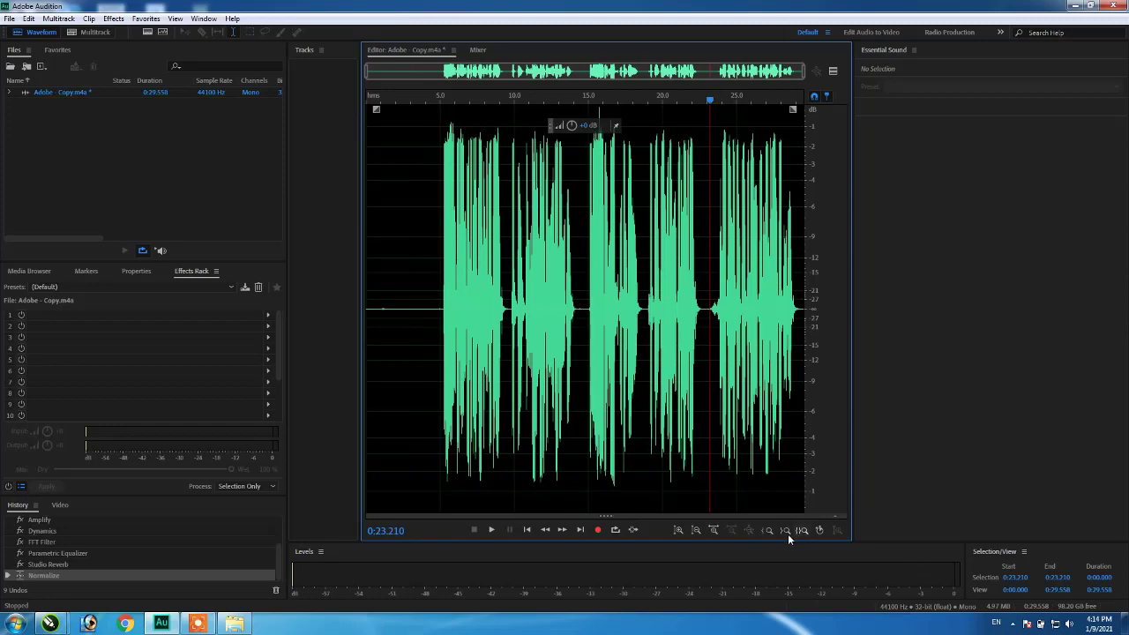
pyautogui.click(715, 530)
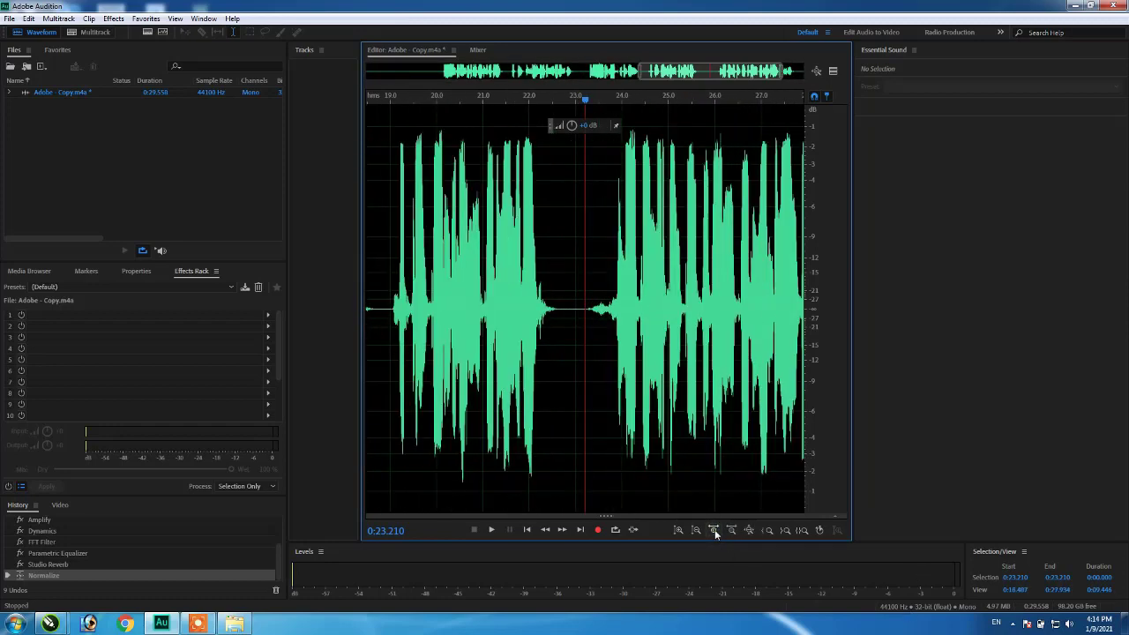
pyautogui.click(714, 530)
pyautogui.click(617, 349)
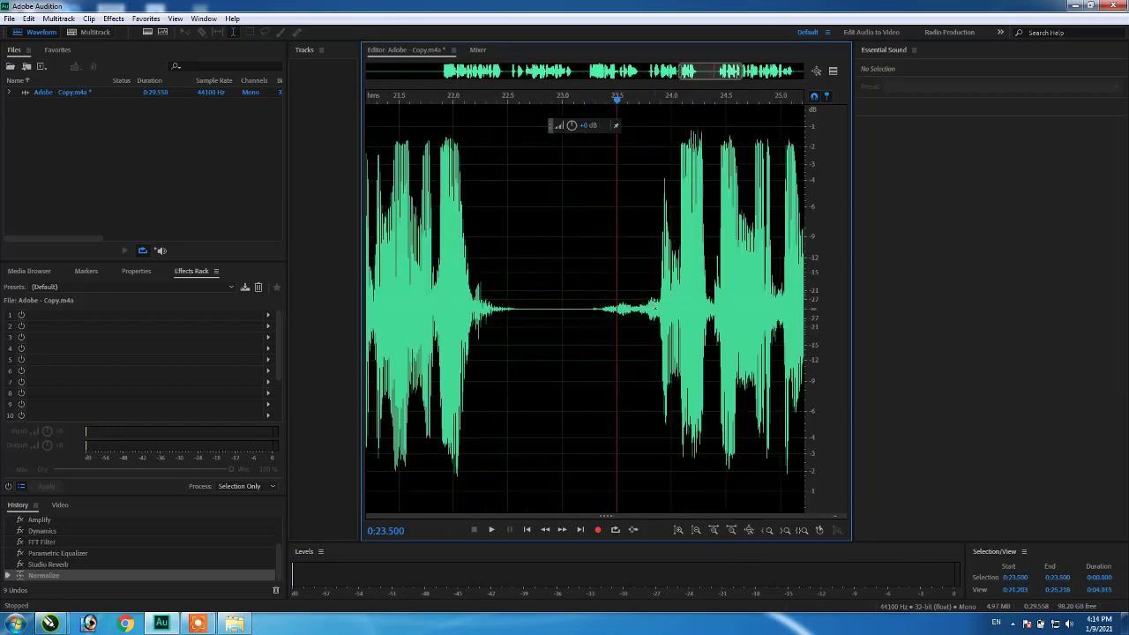
pyautogui.moveTo(642, 303); pyautogui.dragTo(588, 310)
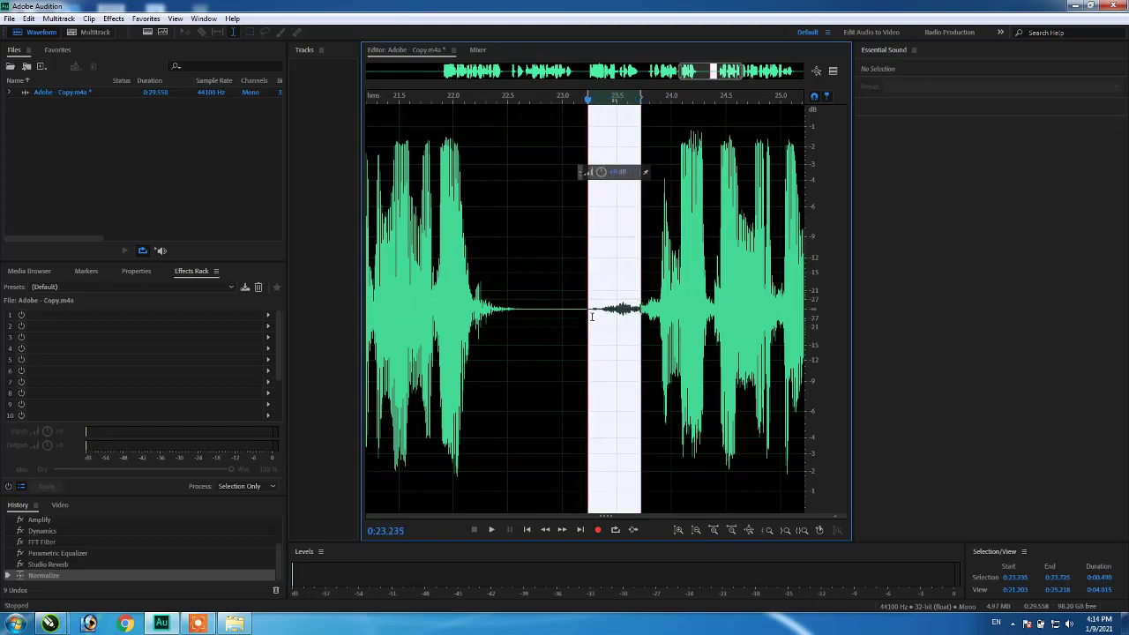
pyautogui.rightClick(609, 310)
pyautogui.click(641, 533)
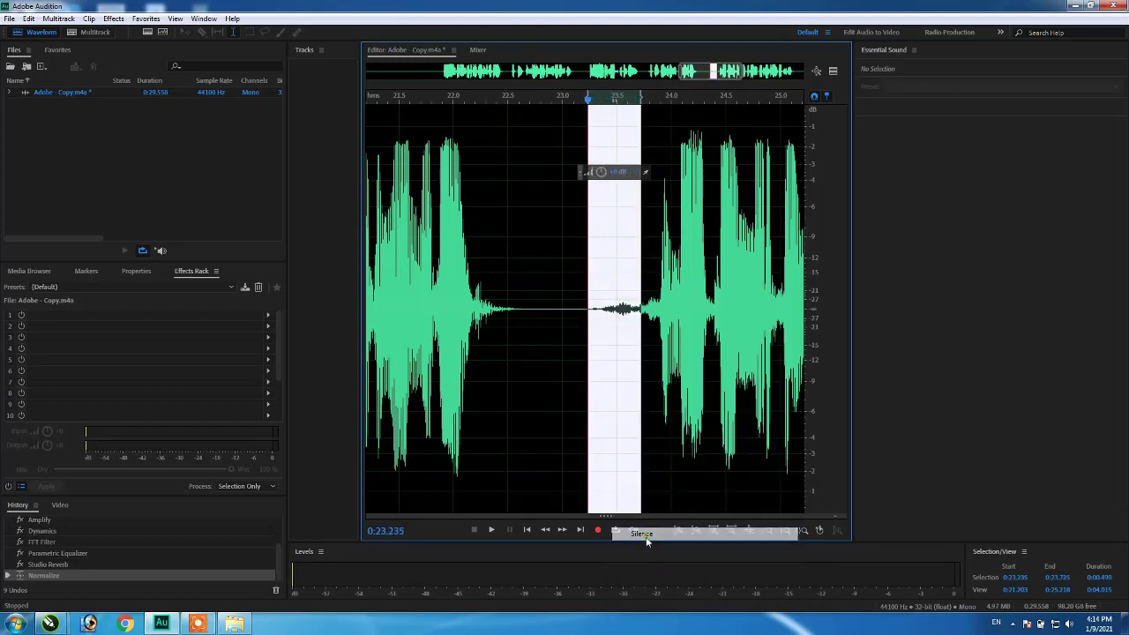
# Step: Silence the entire pause before the last speech section, from about 22.2 s to 23.9 s, and clear the selection
pyautogui.moveTo(654, 308); pyautogui.dragTo(474, 309)
pyautogui.rightClick(474, 308)
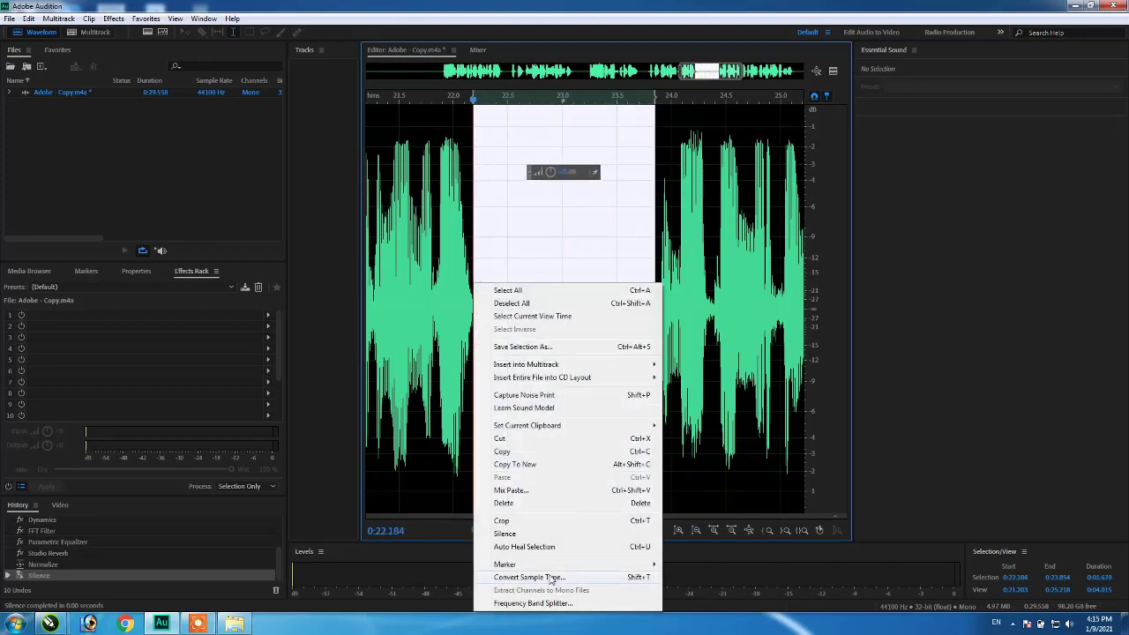
pyautogui.click(508, 533)
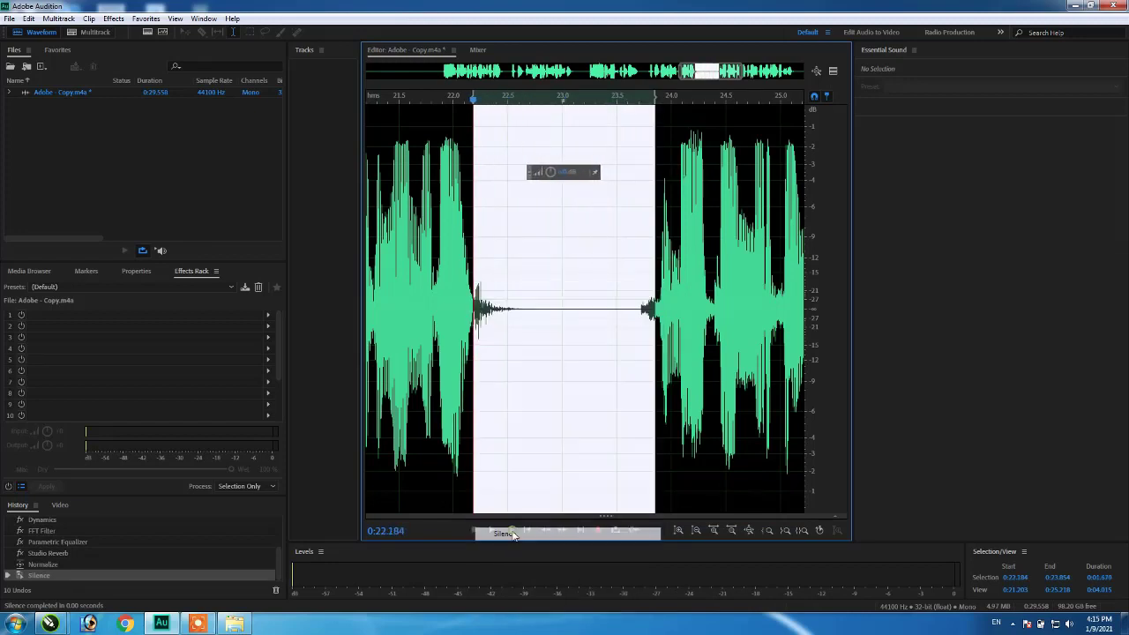
pyautogui.click(573, 412)
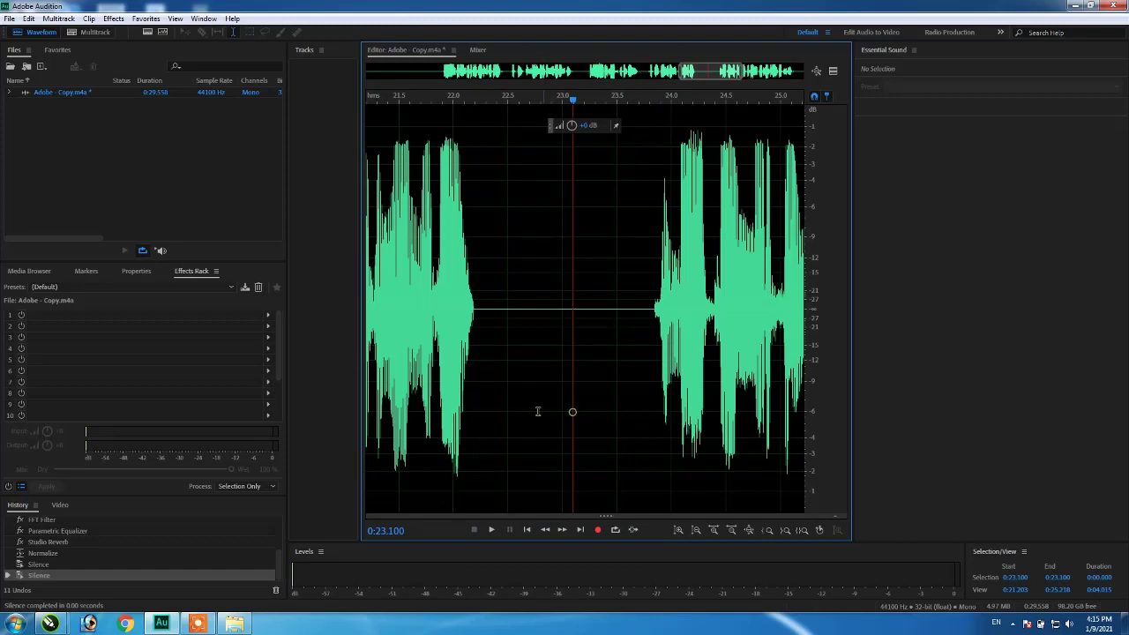
pyautogui.click(754, 528)
pyautogui.hotkey('ctrl', 's')
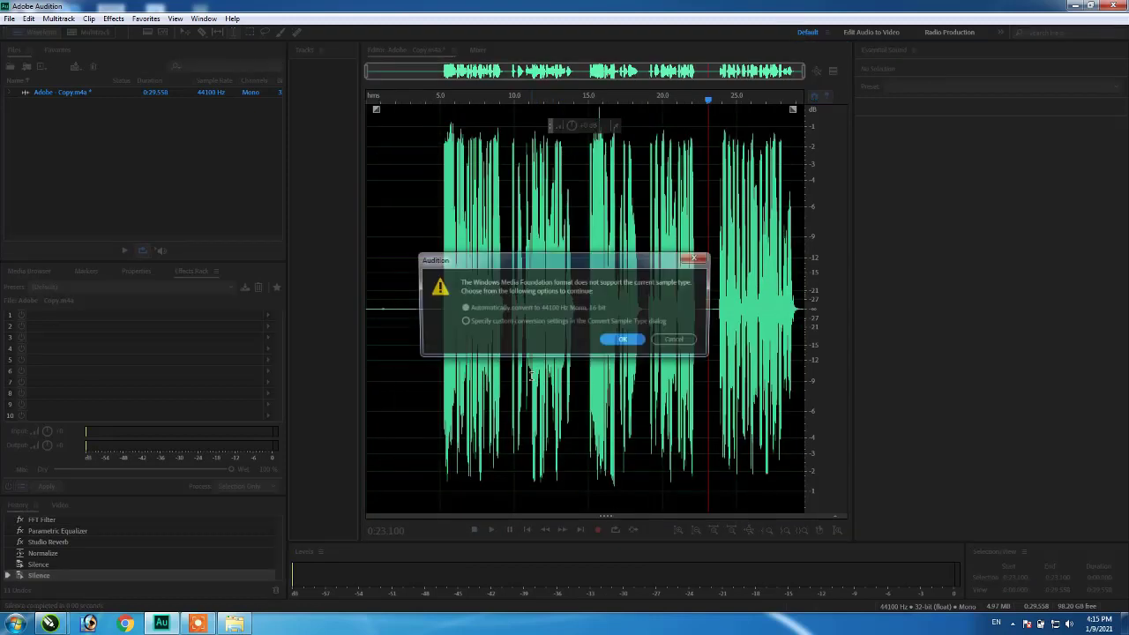
pyautogui.click(675, 345)
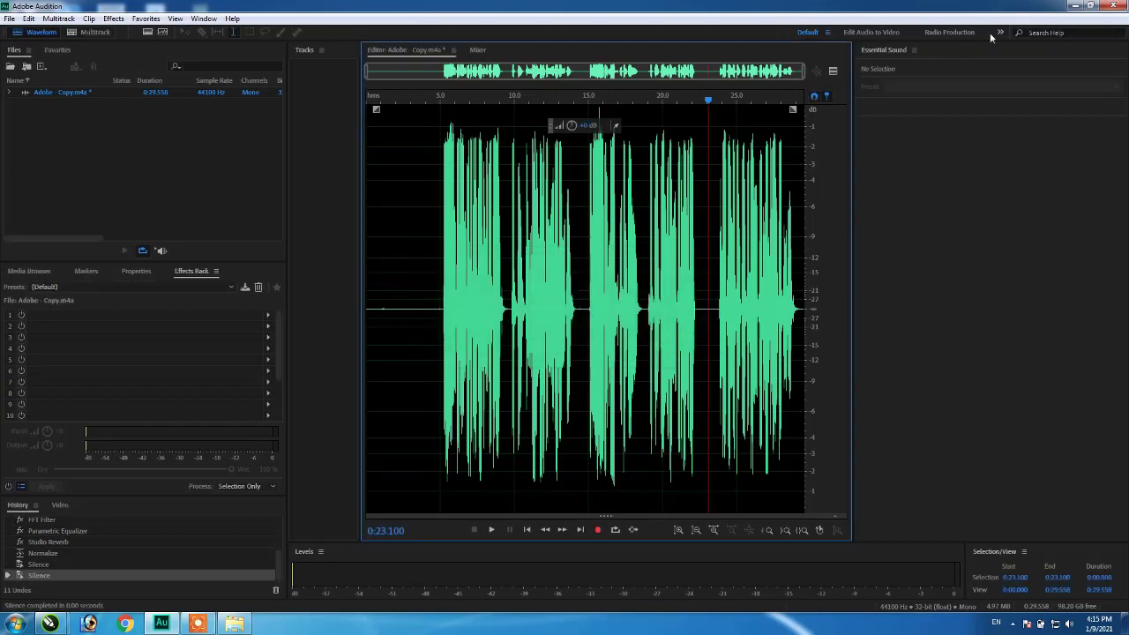
# Step: Switch to the Bluetooth folder in Windows Explorer, play the unedited Adobe - Copy file and close the player
pyautogui.click(1069, 7)
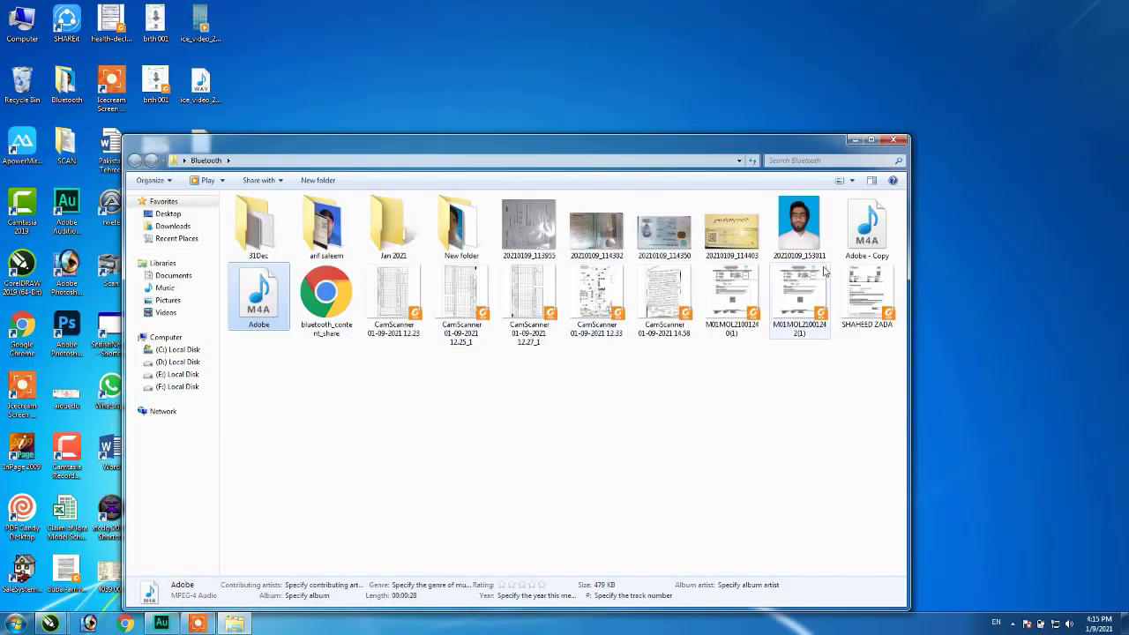
pyautogui.doubleClick(868, 234)
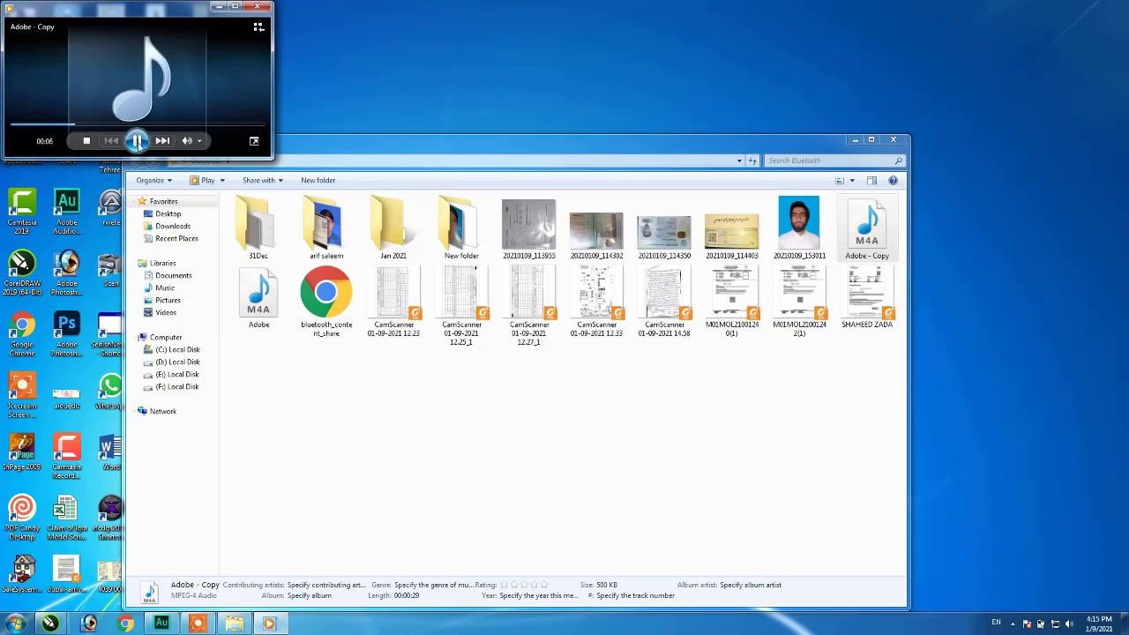
pyautogui.click(256, 6)
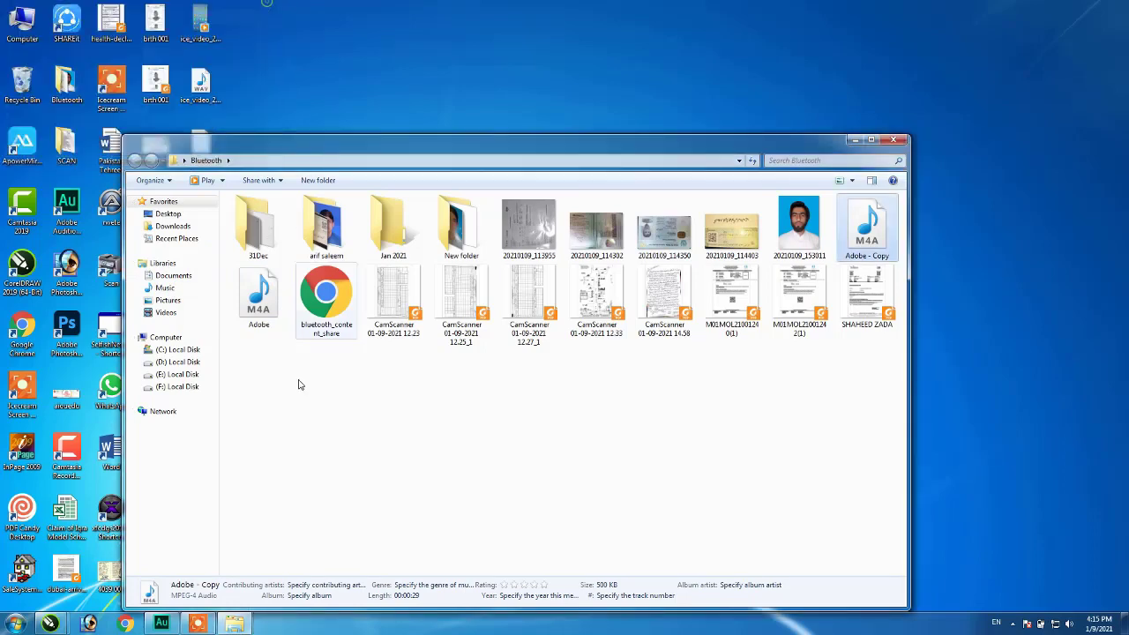
# Step: Switch back to Adobe Audition and save the recording with automatic conversion to 44100 Hz mono, 16-bit
pyautogui.click(162, 624)
pyautogui.hotkey('ctrl', 's')
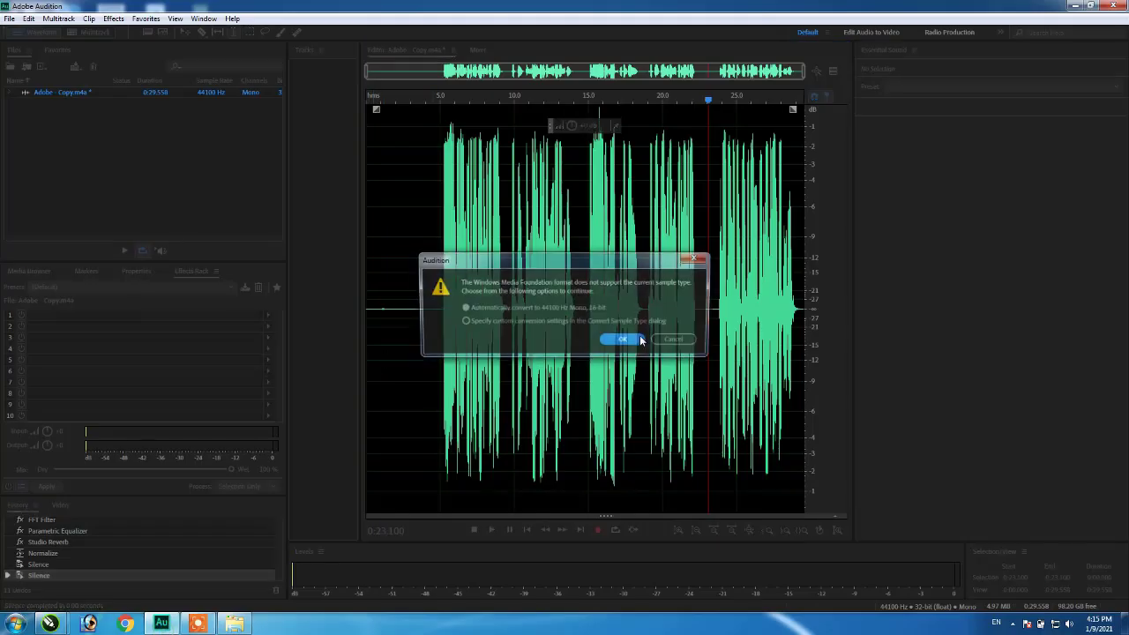
pyautogui.click(633, 340)
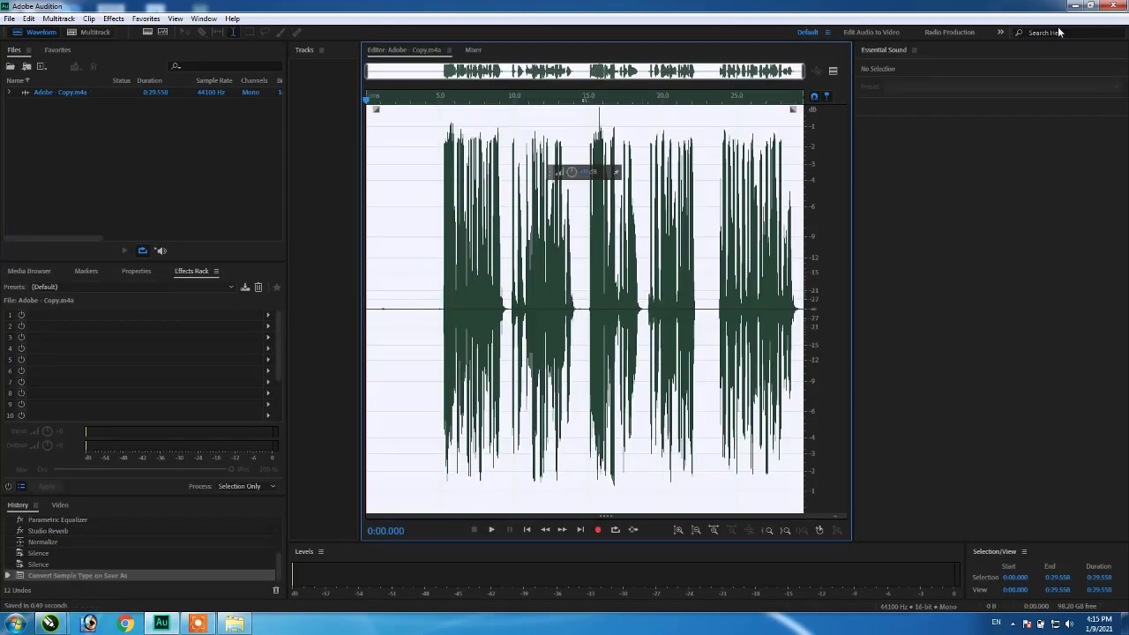
# Step: Play the saved Adobe - Copy file from the Bluetooth folder in Windows Explorer, close the player and return to Adobe Audition
pyautogui.click(1073, 6)
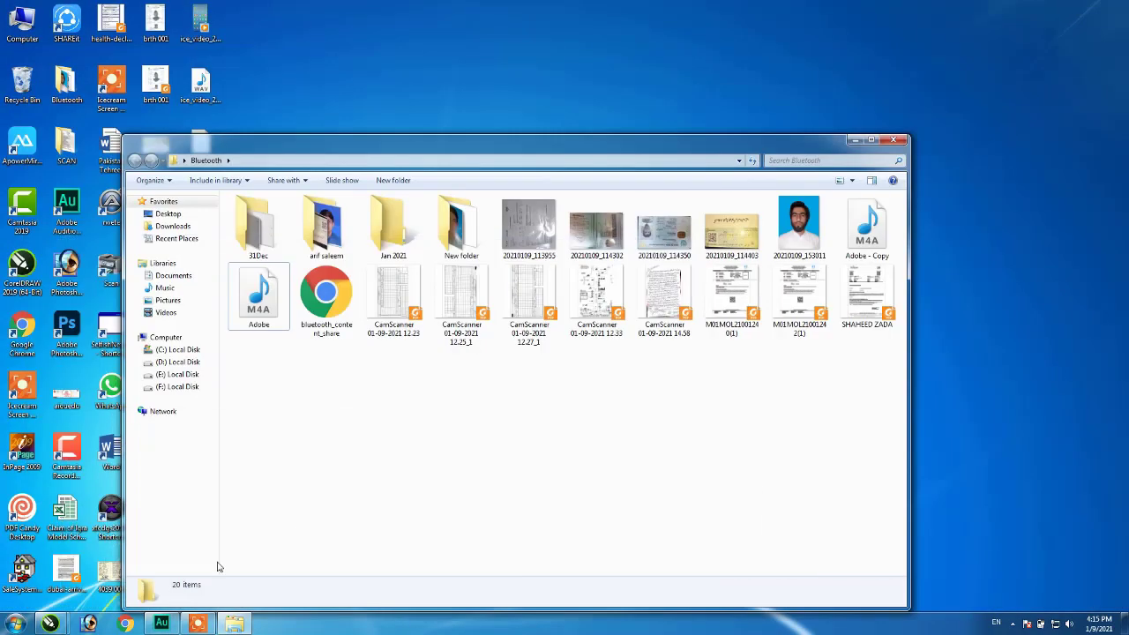
pyautogui.click(162, 623)
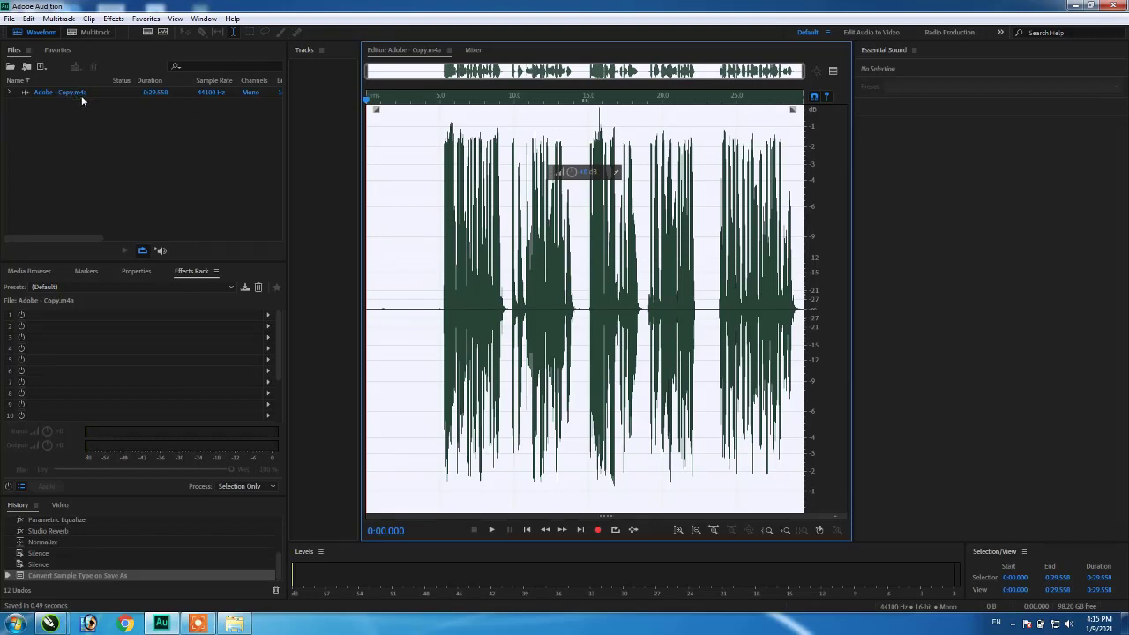
pyautogui.click(1073, 5)
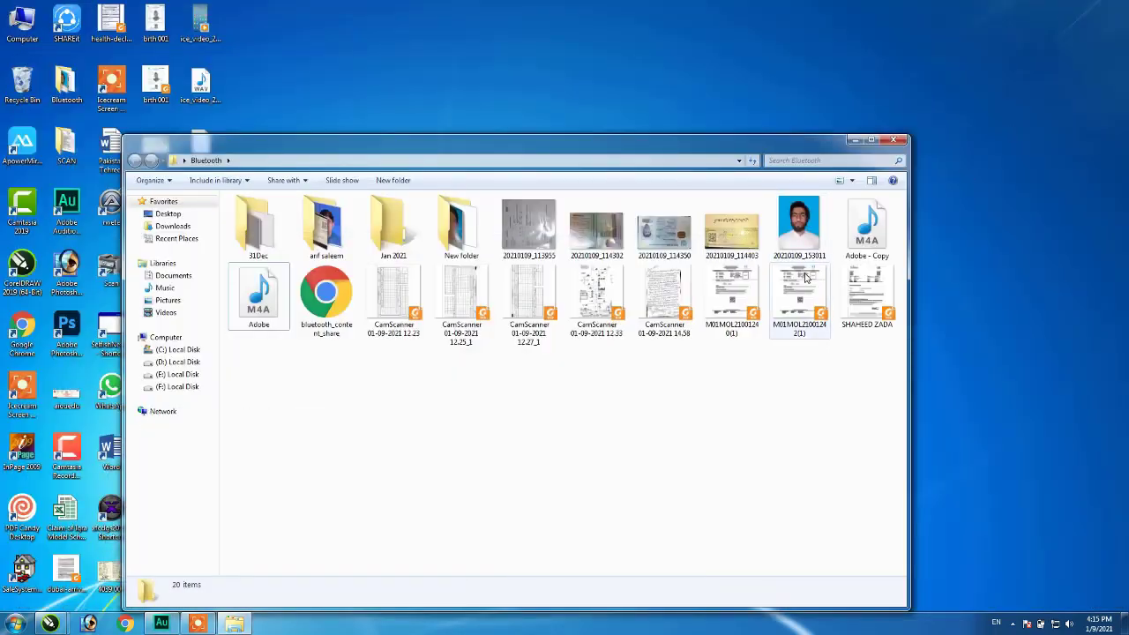
pyautogui.doubleClick(867, 227)
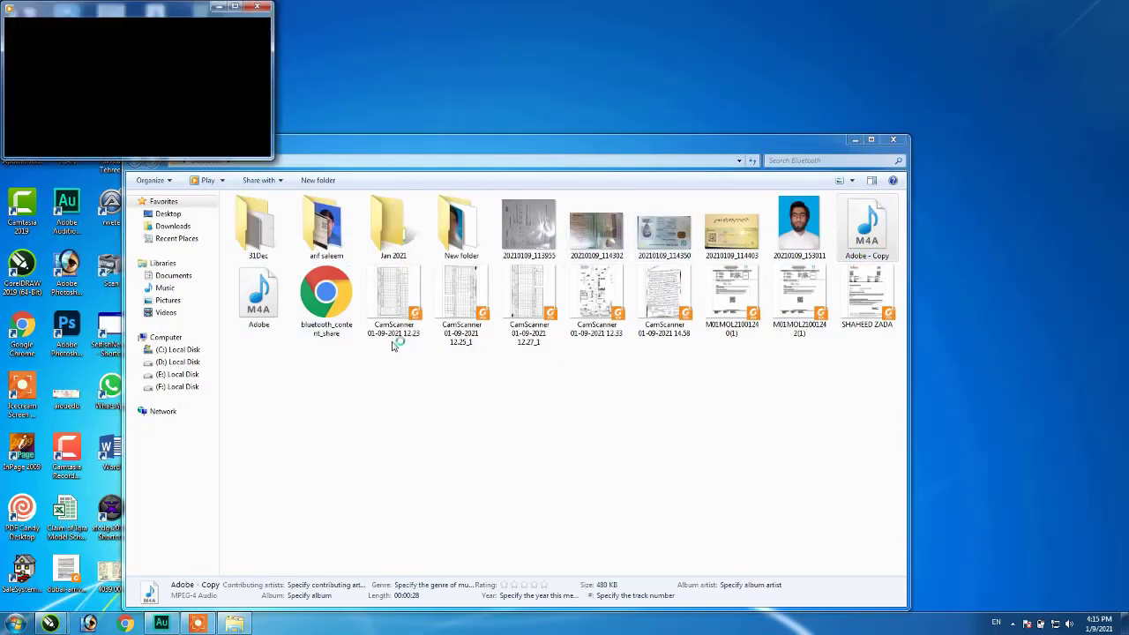
pyautogui.moveTo(157, 136)
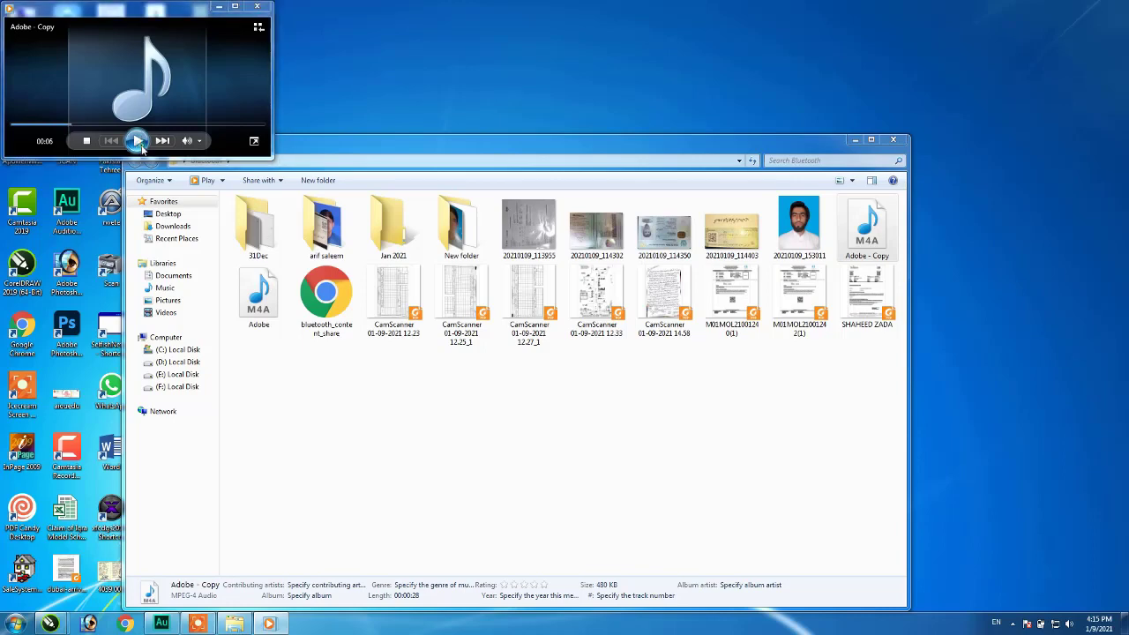
pyautogui.click(261, 6)
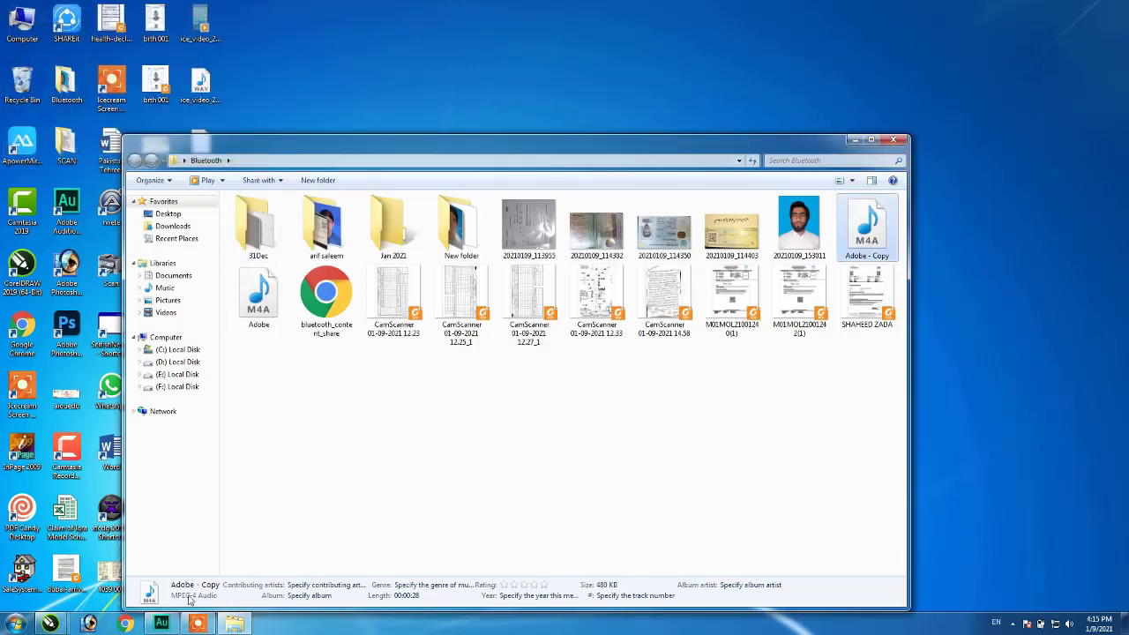
pyautogui.click(162, 623)
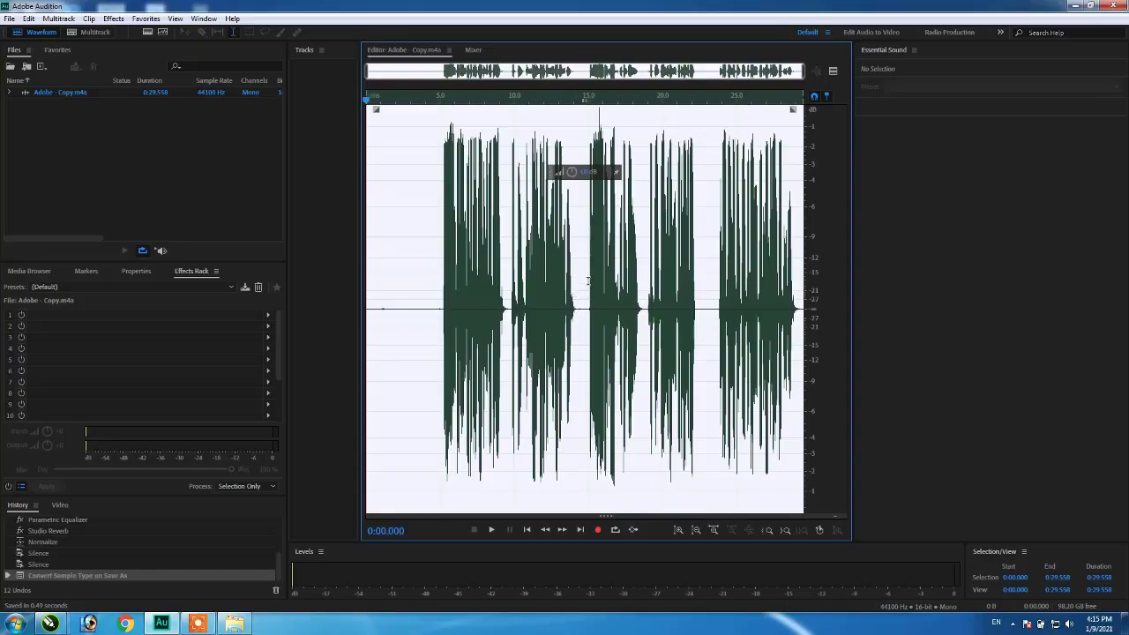